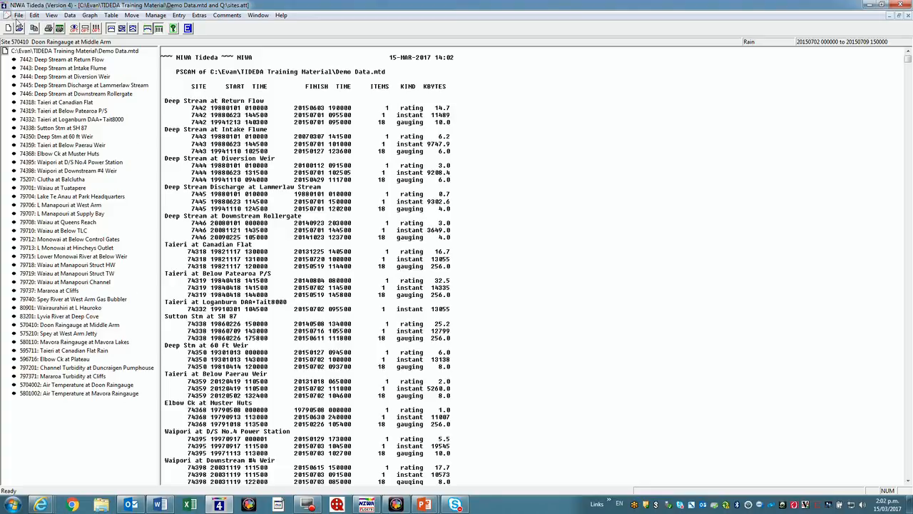
Open Demo Data2.mtd and plot the Stage data of site 79706, L Manapouri at West Arm
click(18, 16)
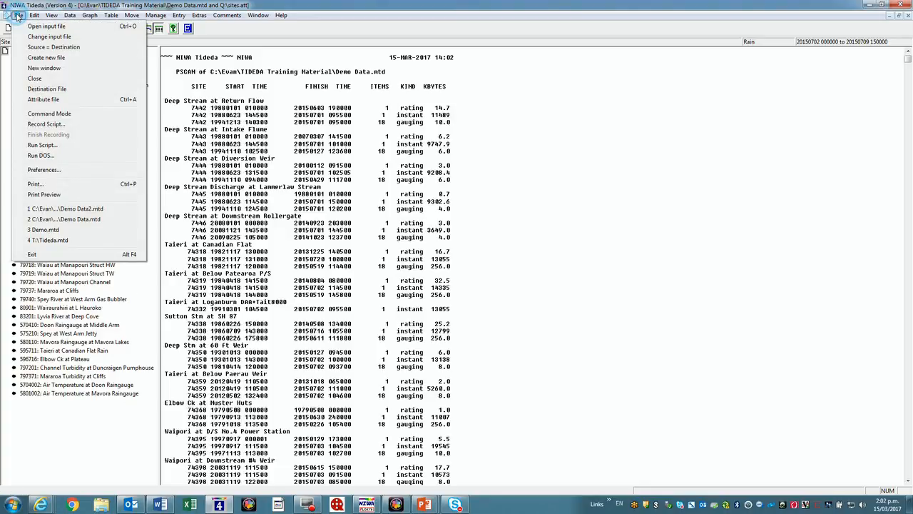
click(68, 210)
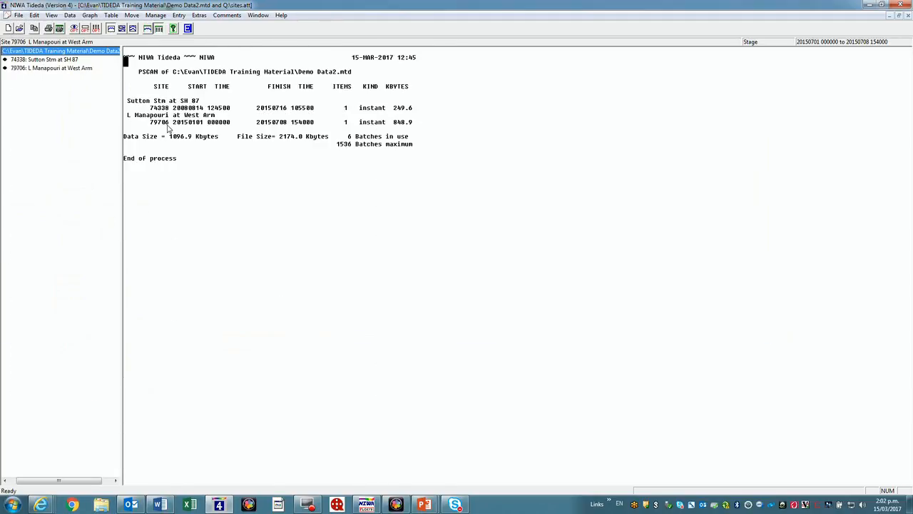
click(44, 69)
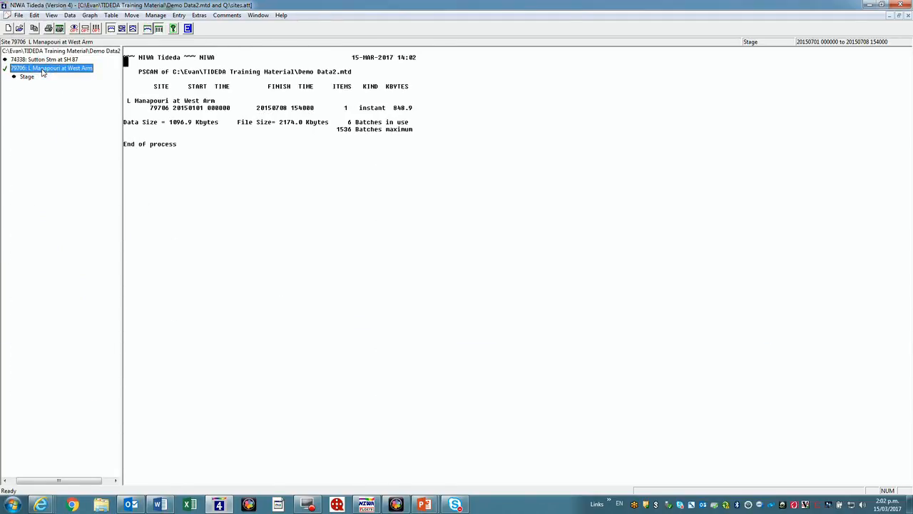
click(27, 77)
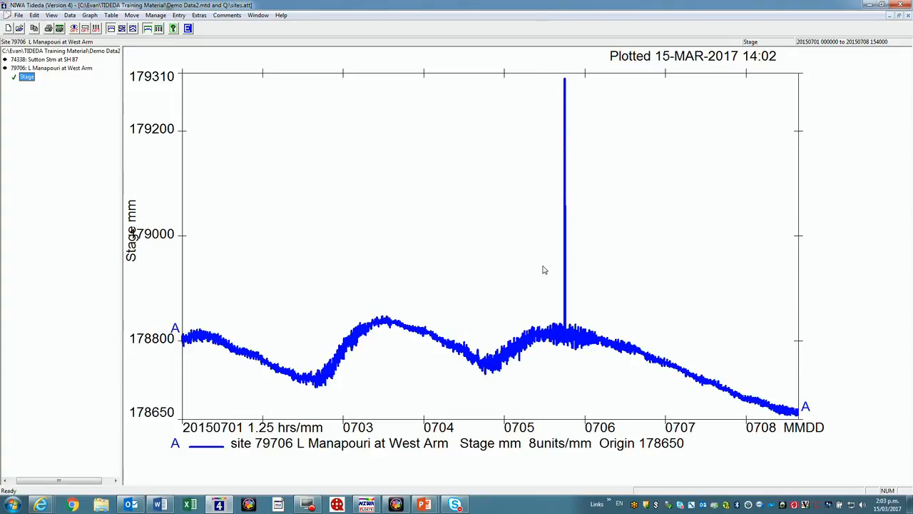
Set the destination file to match the source file, Demo Data2.mtd
click(19, 15)
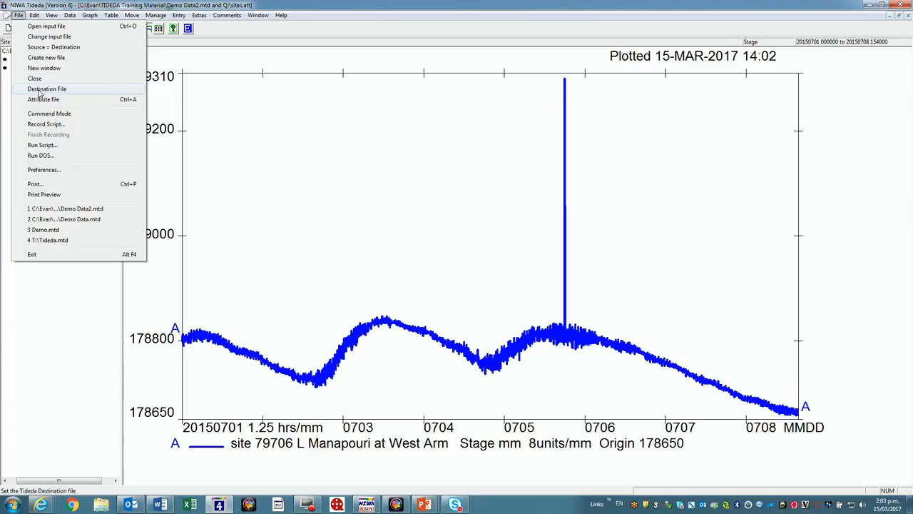
click(43, 88)
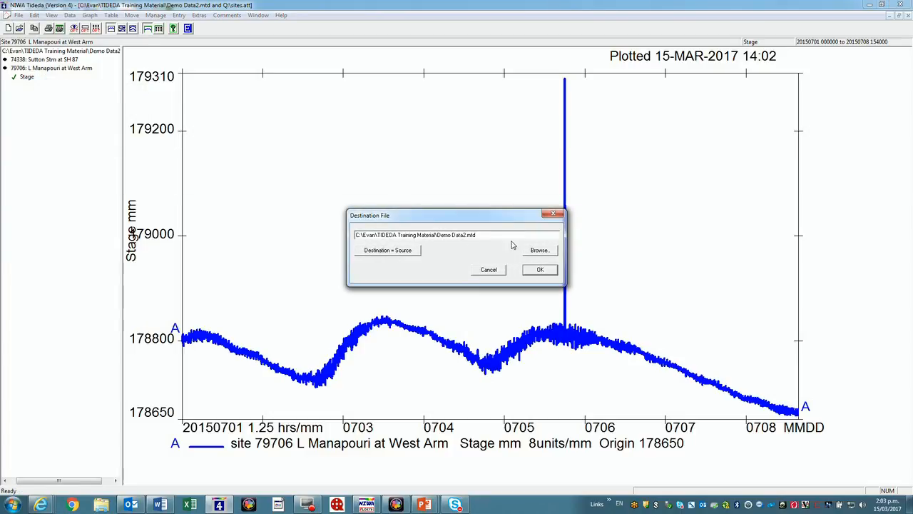
click(375, 250)
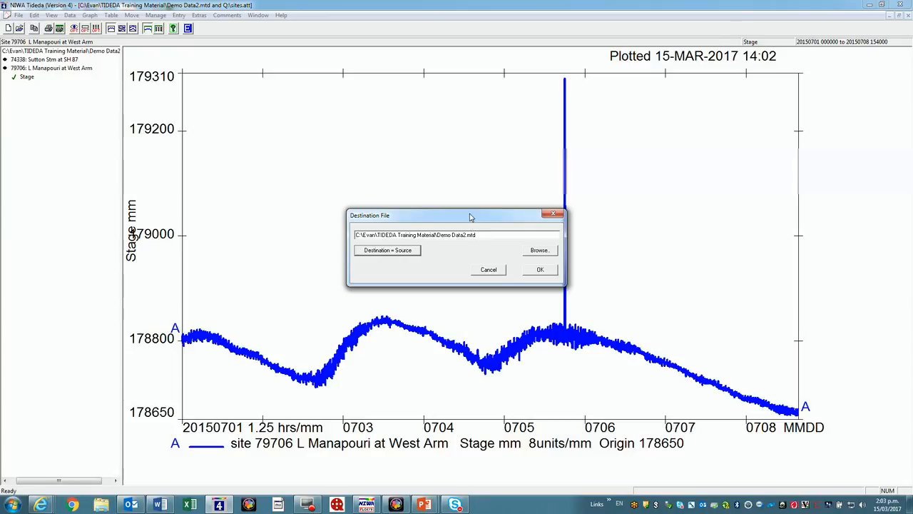
click(542, 271)
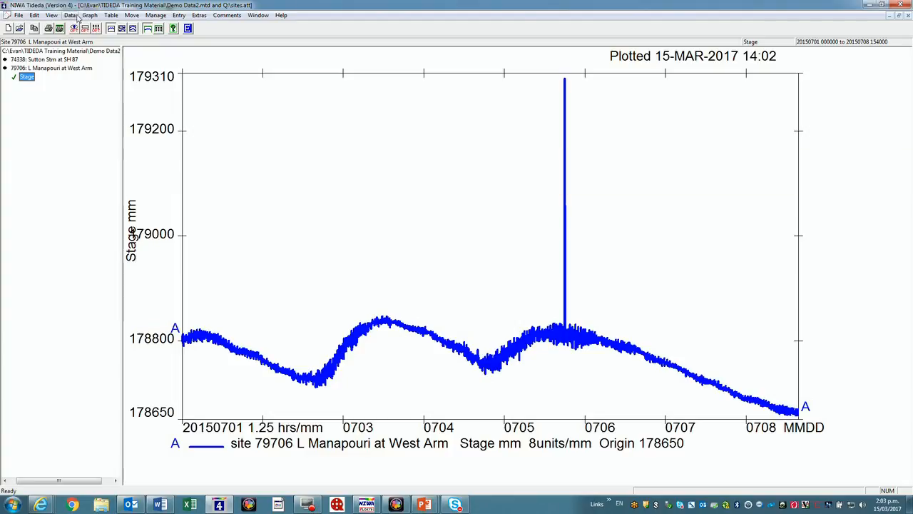
click(89, 15)
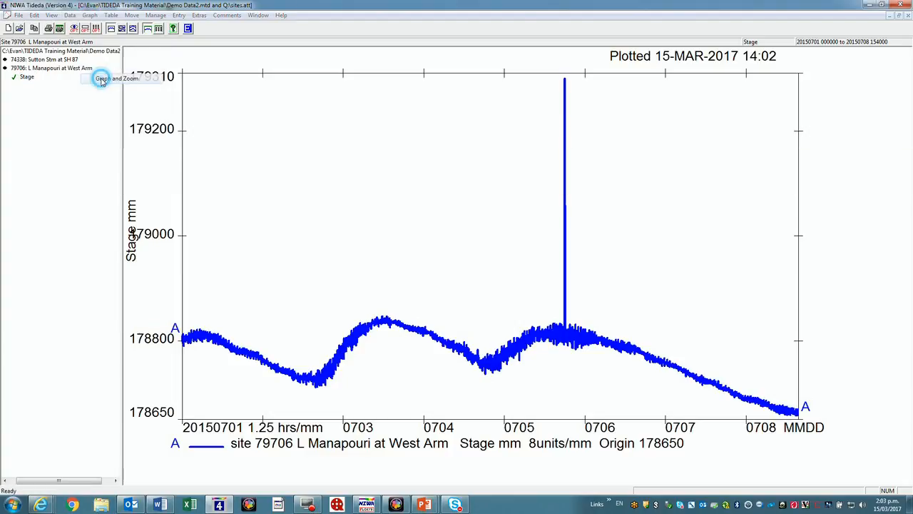
click(104, 78)
click(503, 168)
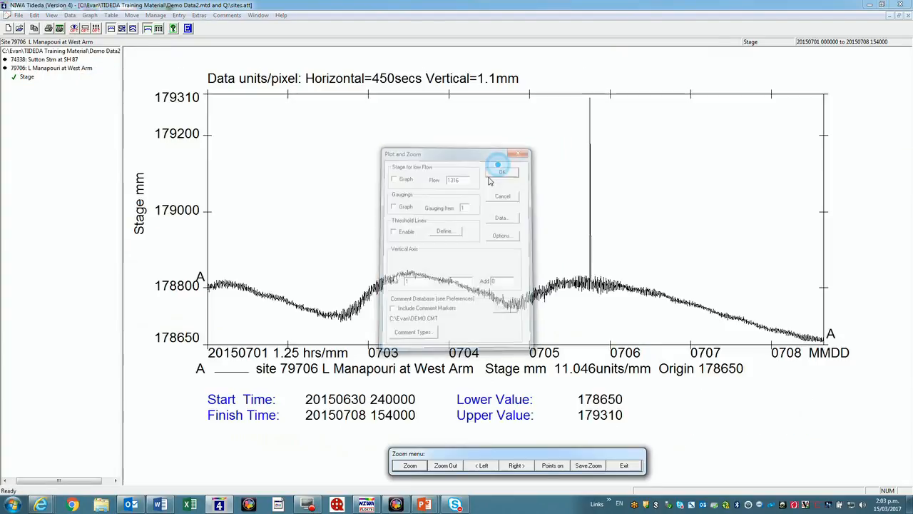
click(406, 474)
click(205, 209)
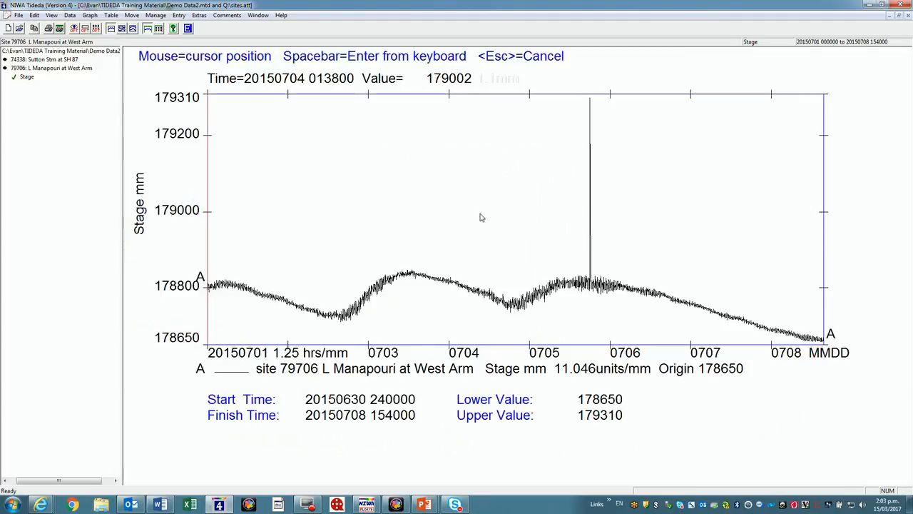
click(582, 214)
click(825, 212)
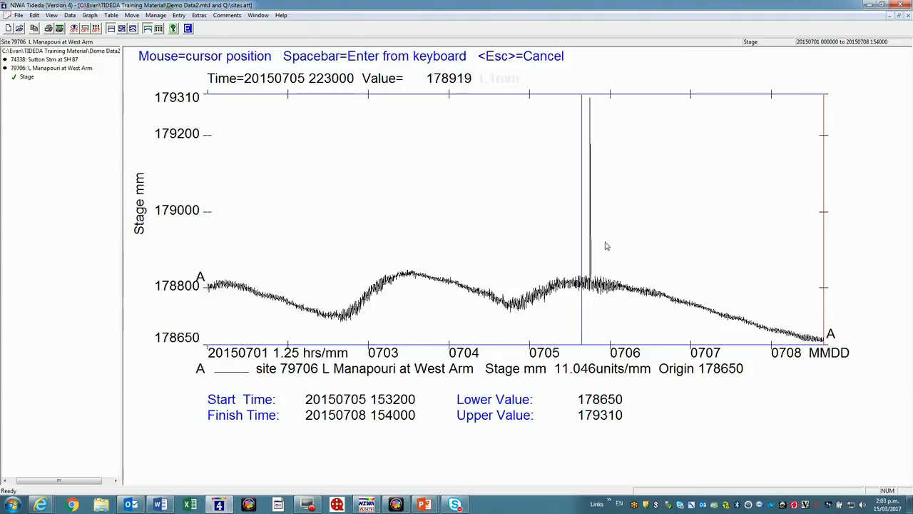
click(600, 242)
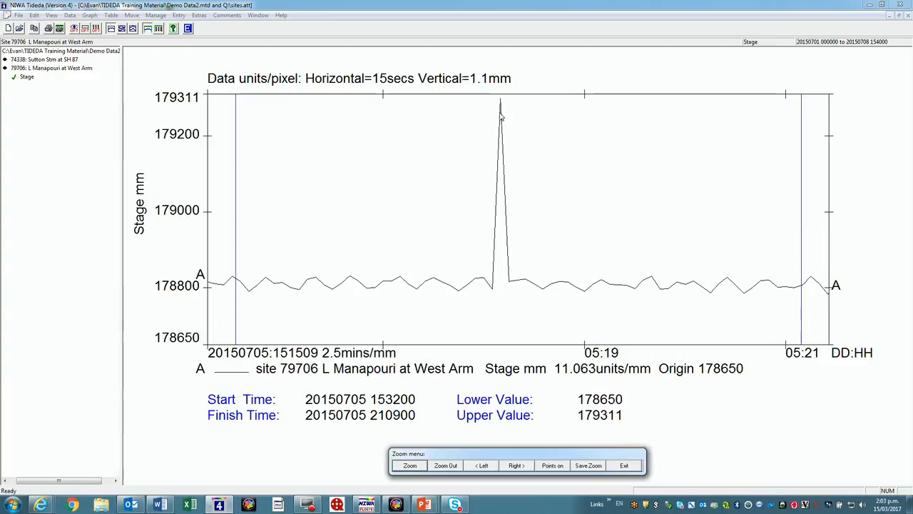
Show the data points on the zoomed graph, then save the zoom period and leave zoom mode
click(564, 466)
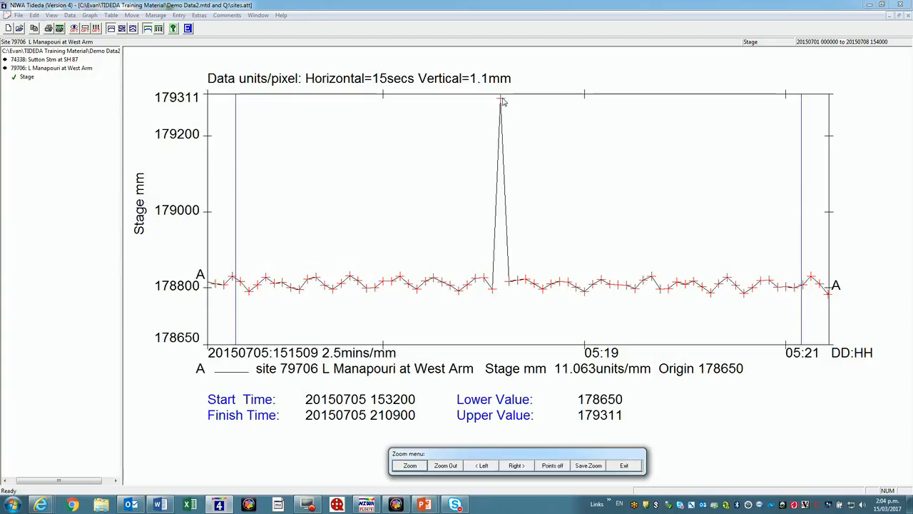
click(580, 467)
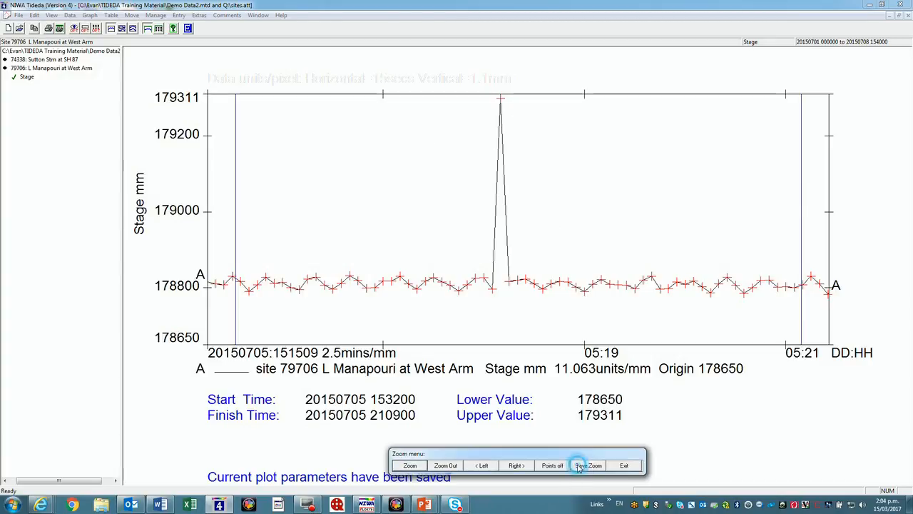
click(623, 466)
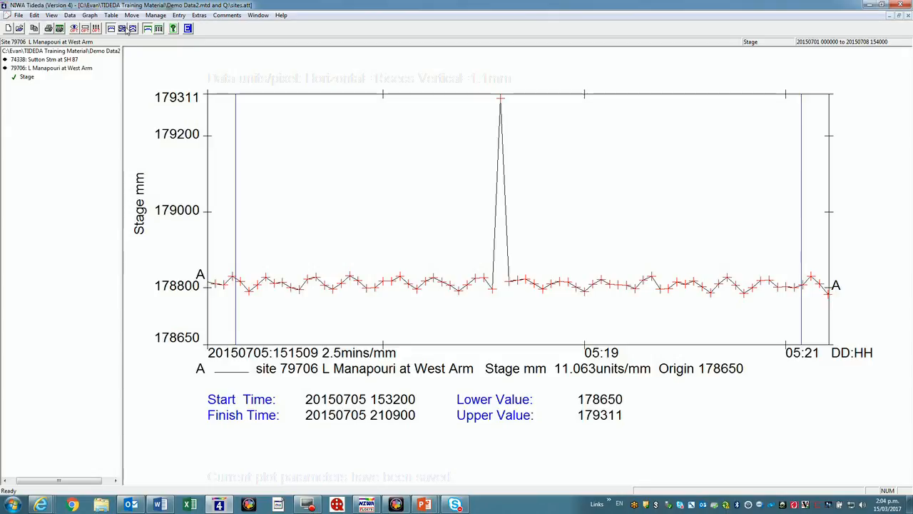
List the series data for the zoomed period to the screen and examine the stage values and times around the spike
click(111, 16)
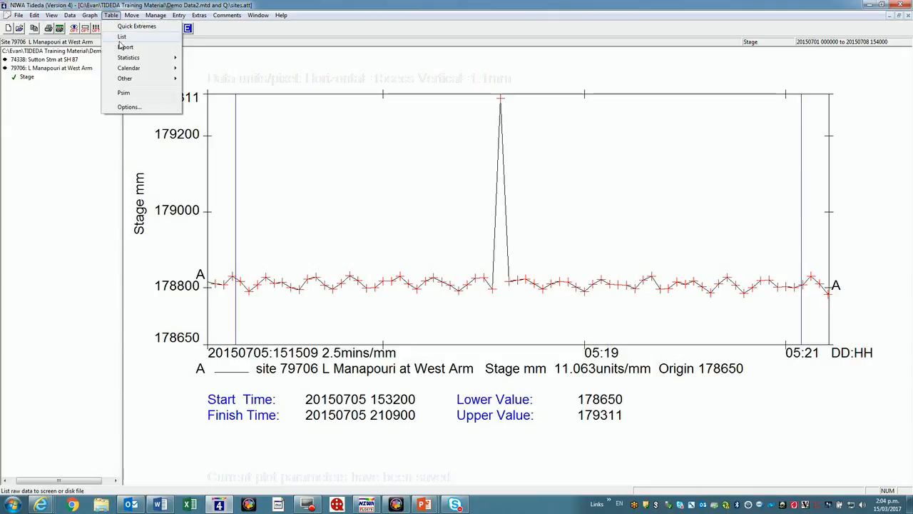
click(123, 40)
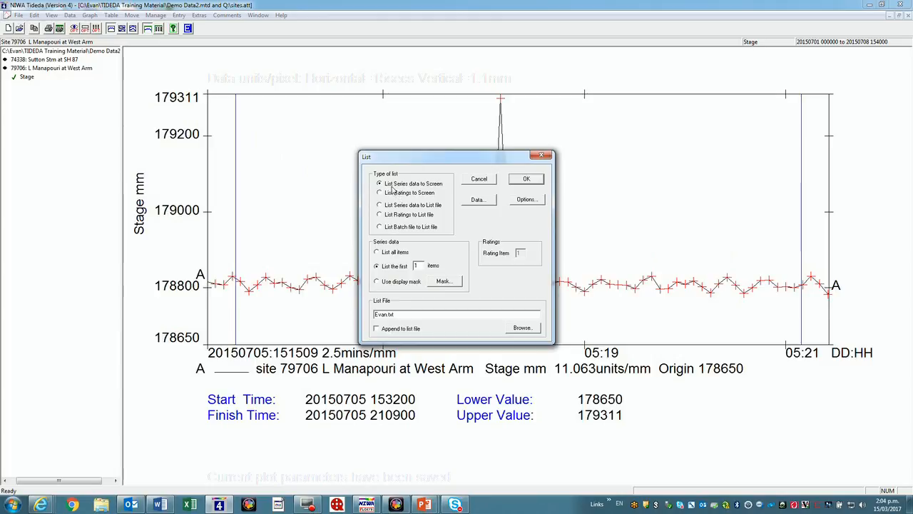
click(526, 179)
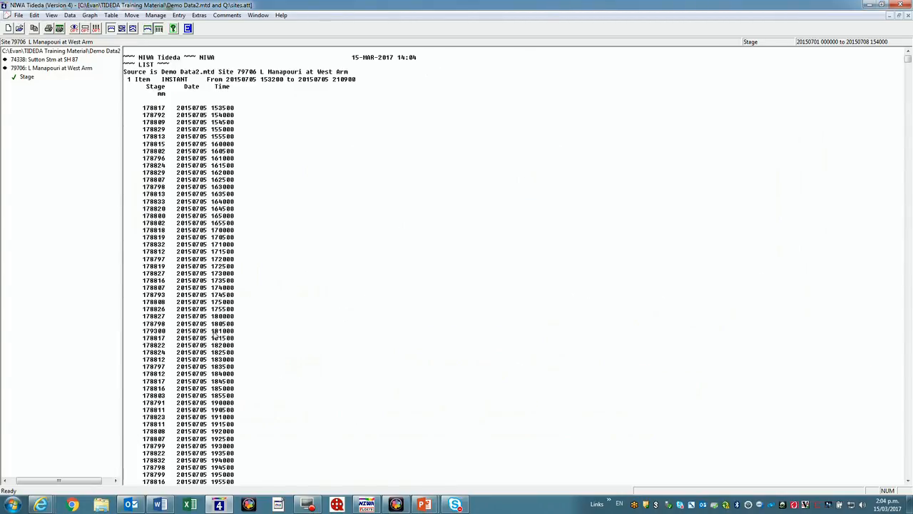
scroll(257, 319, down, 2)
scroll(258, 319, down, 2)
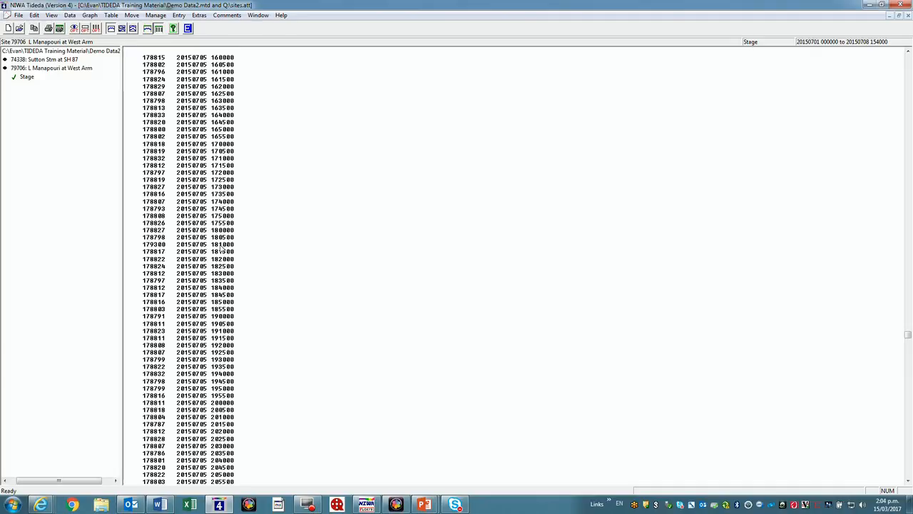
scroll(164, 253, down, 2)
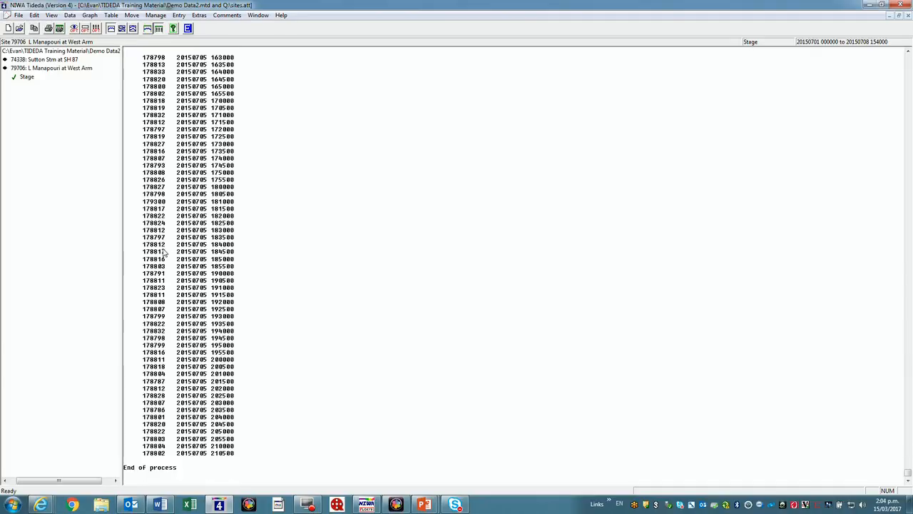
scroll(164, 253, up, 6)
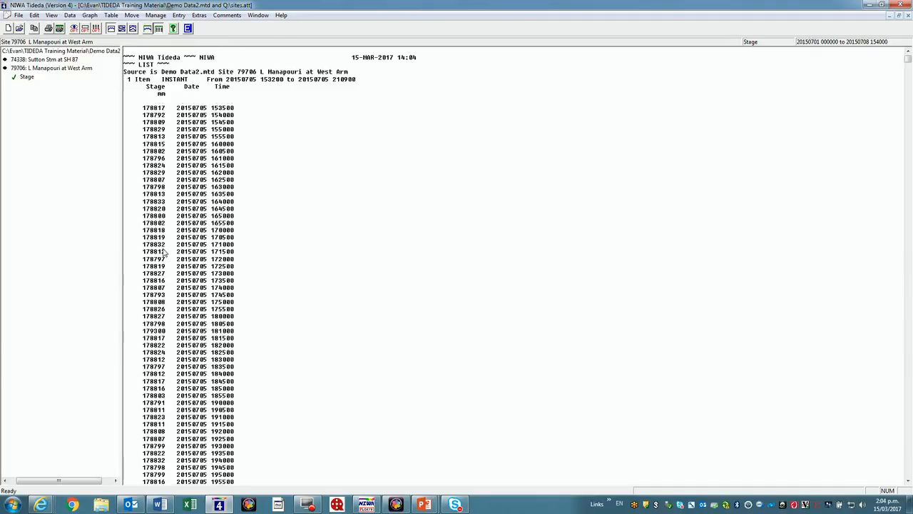
List the series data for the saved period to the preset text list file
click(110, 15)
click(120, 36)
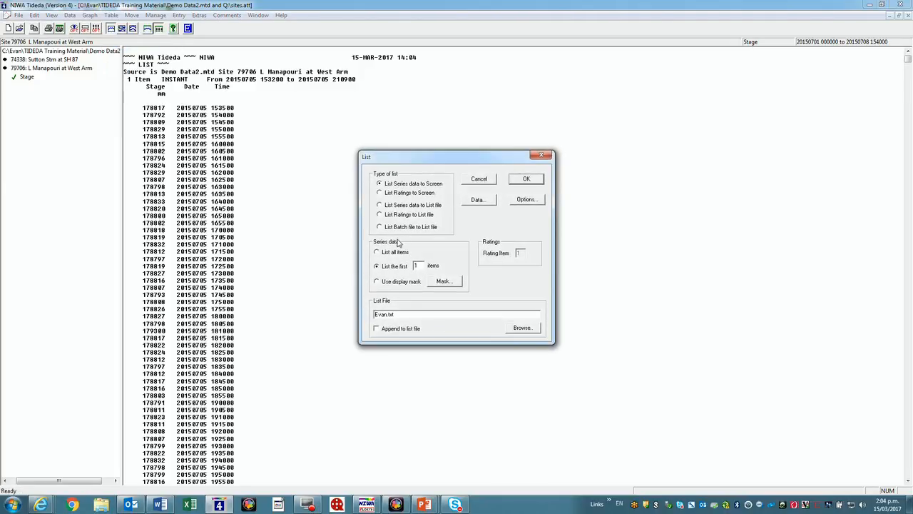
click(381, 206)
click(526, 180)
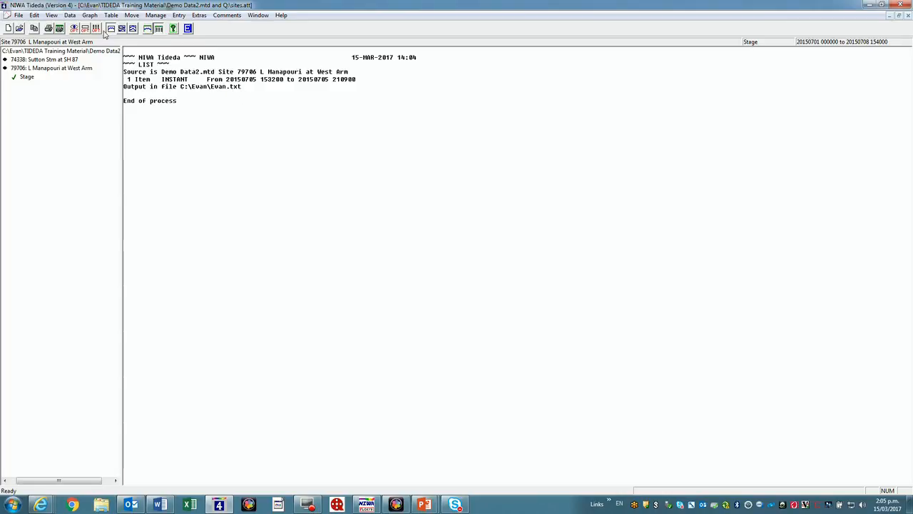
Start a fully specified List to Tideda import and open its list file for editing in Notepad
click(178, 15)
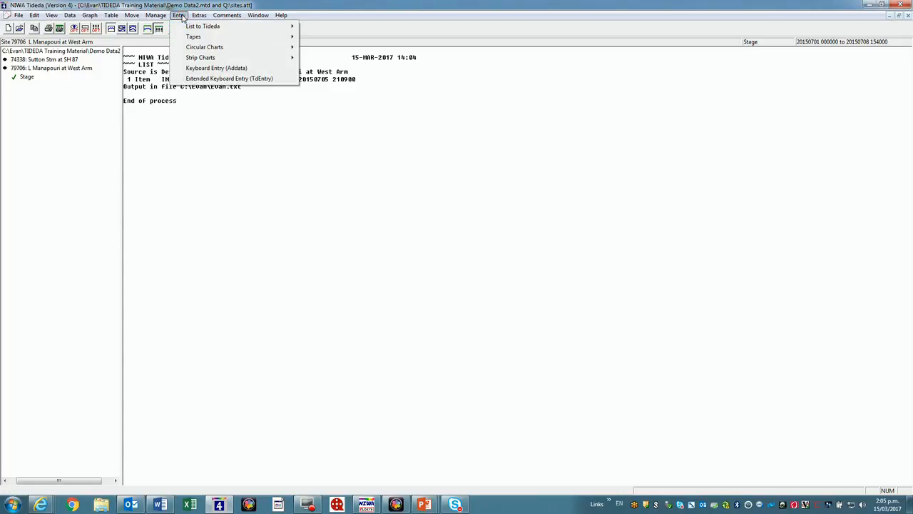
mouse_move(192, 30)
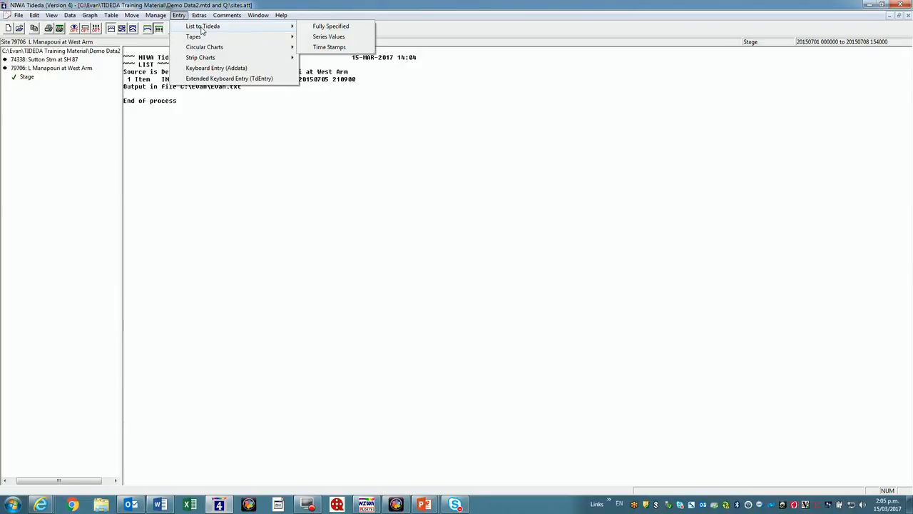
click(332, 28)
drag(404, 191, 402, 155)
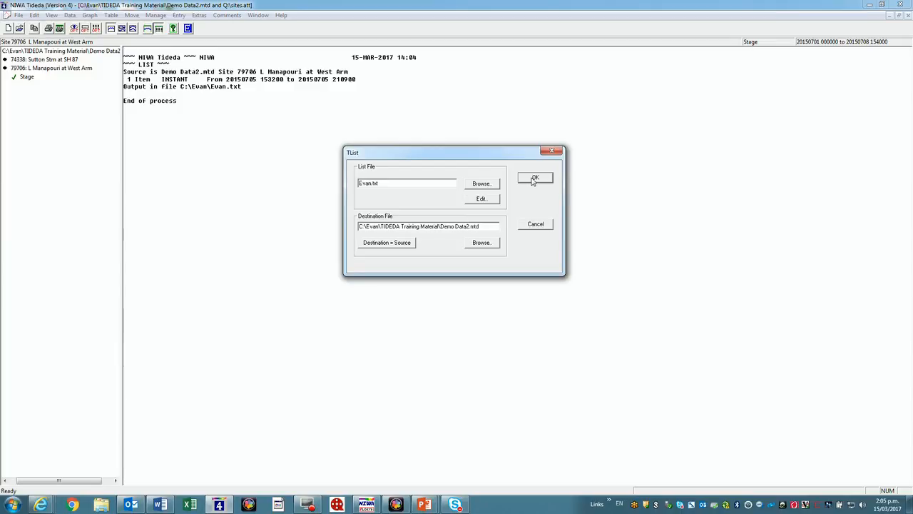
click(481, 200)
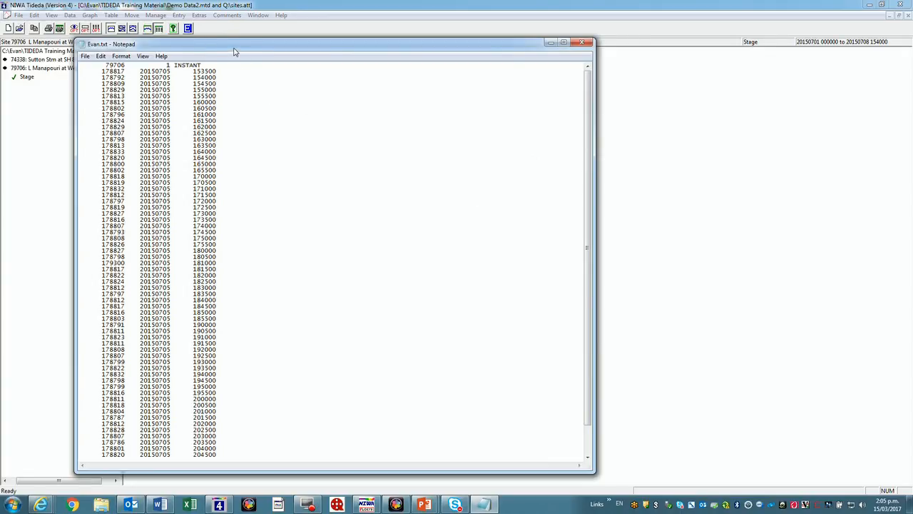
drag(234, 52, 401, 47)
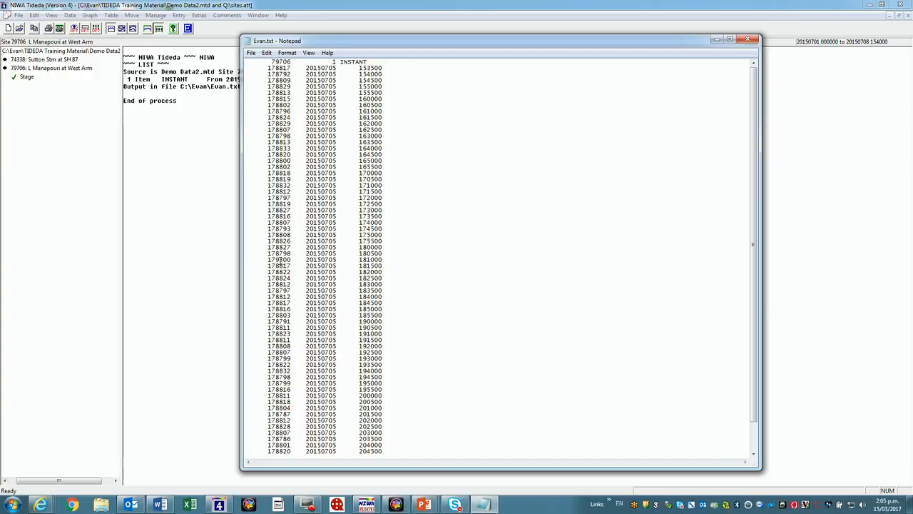
drag(378, 258, 273, 262)
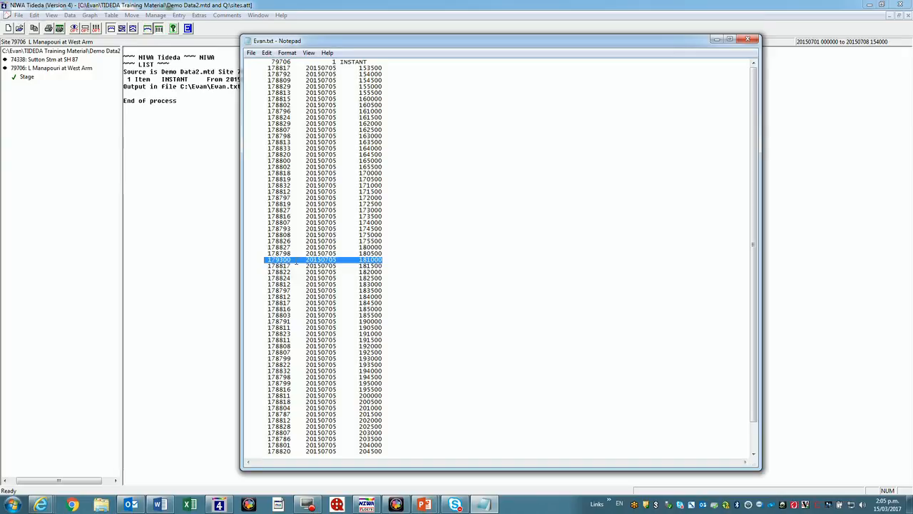
key(Delete)
key(Delete)
key(Delete)
key(Delete)
key(Delete)
key(Delete)
key(Delete)
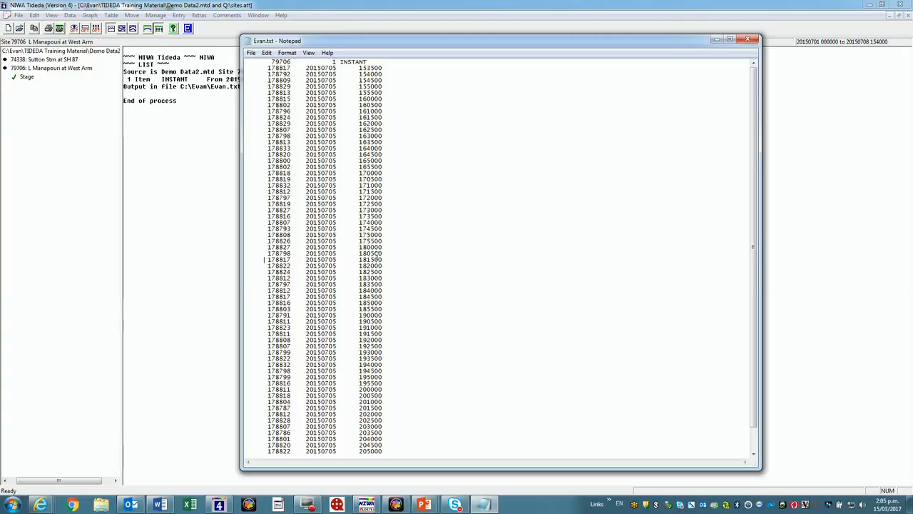
Save and close the edited list file, and import it into Demo Data2.mtd
click(251, 56)
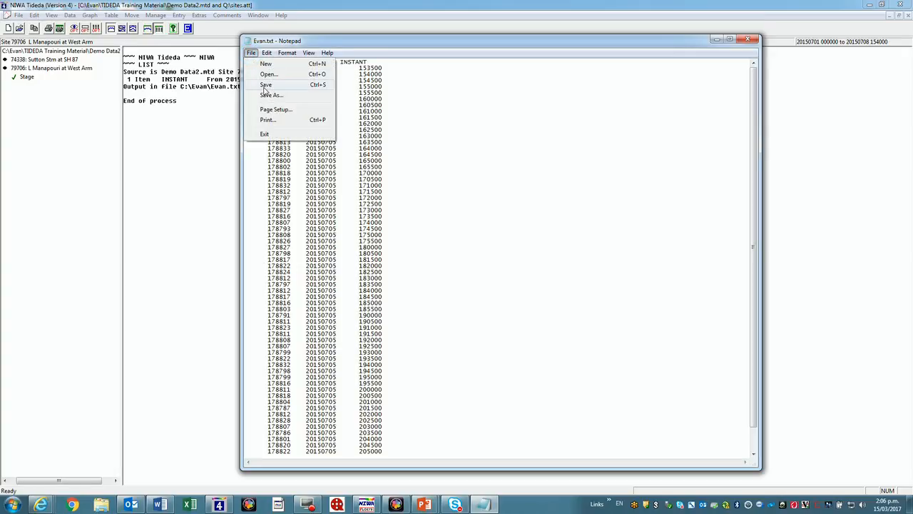
click(265, 84)
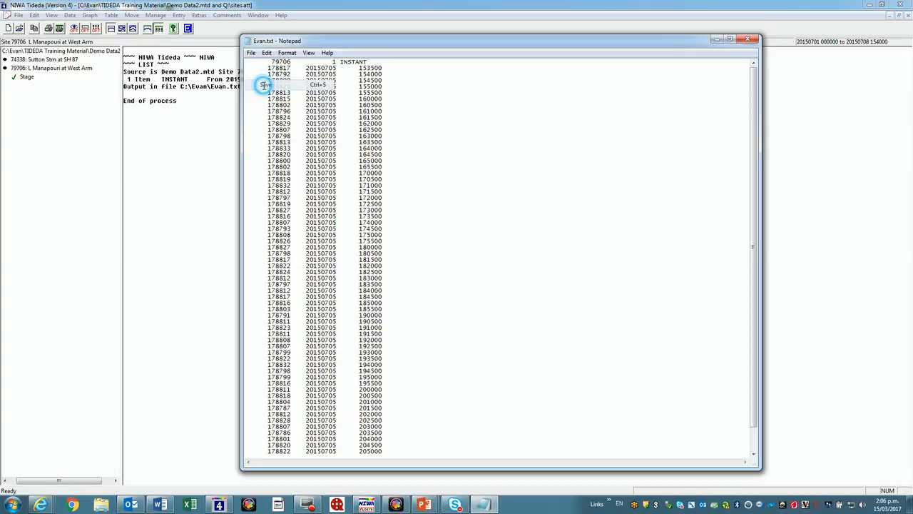
click(747, 39)
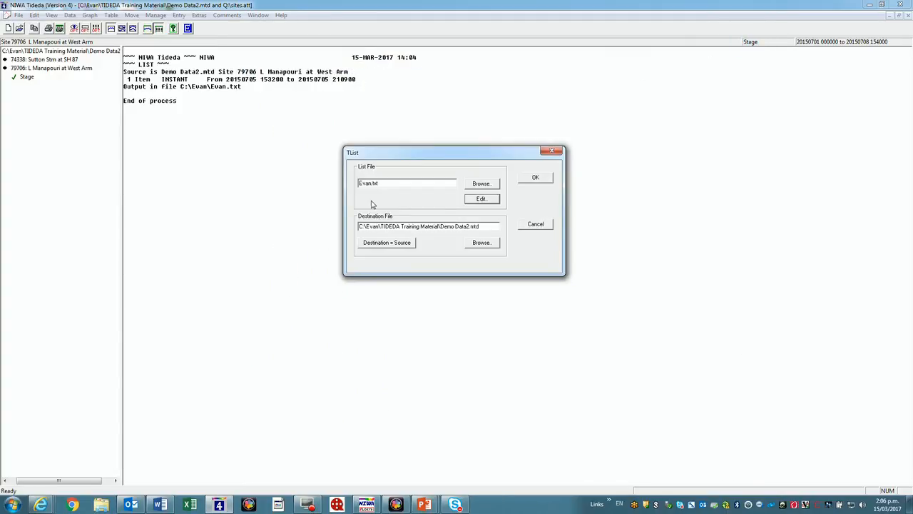
click(535, 178)
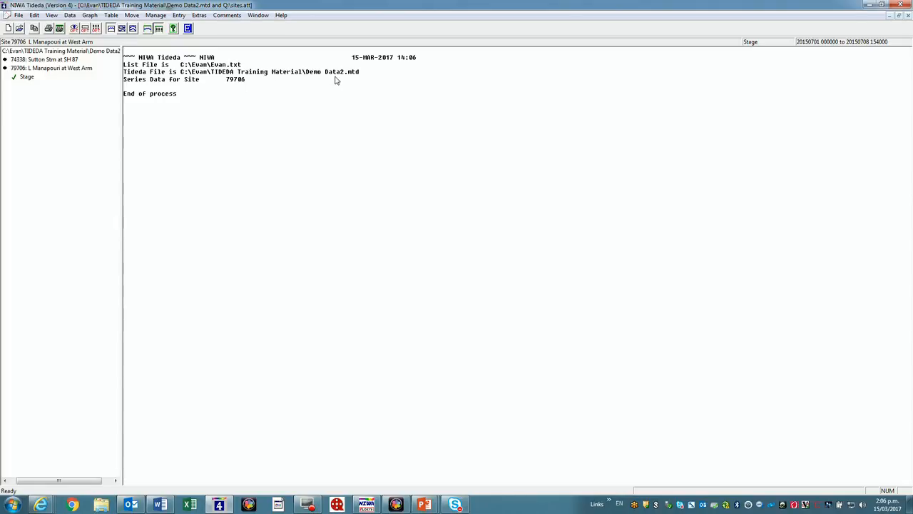
Replot the Stage series of site 79706 and open it in Graph and Zoom with the preset options
click(26, 77)
click(24, 69)
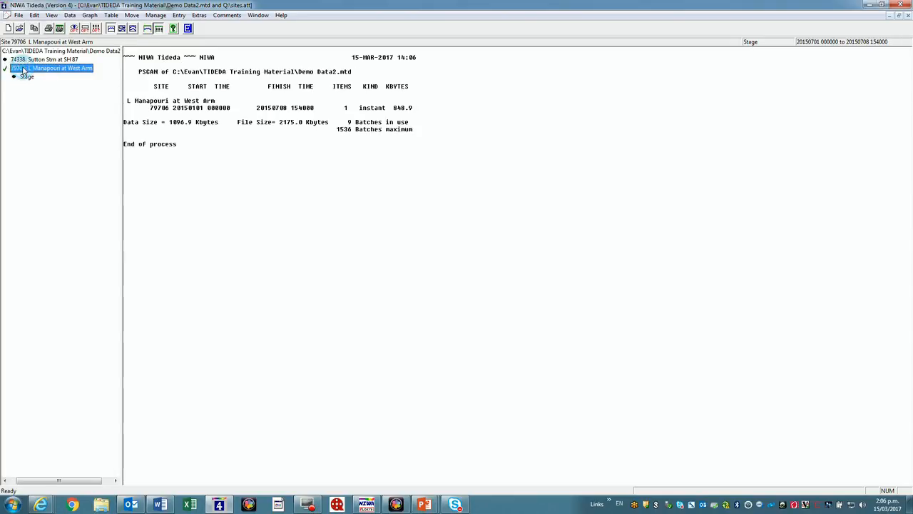
click(26, 77)
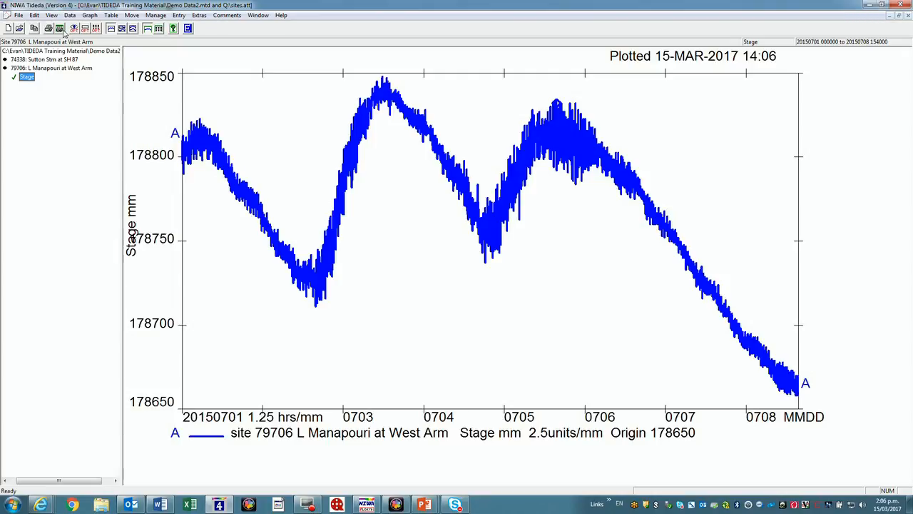
click(90, 15)
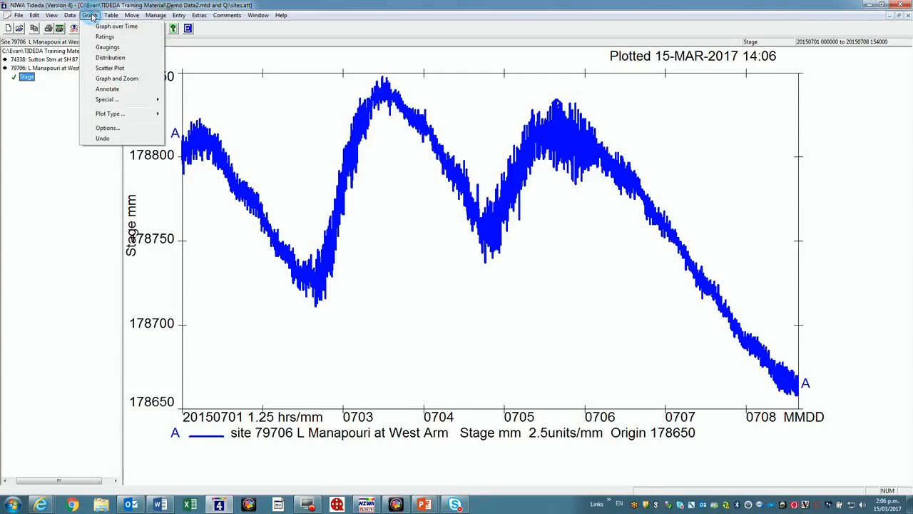
click(111, 79)
click(501, 170)
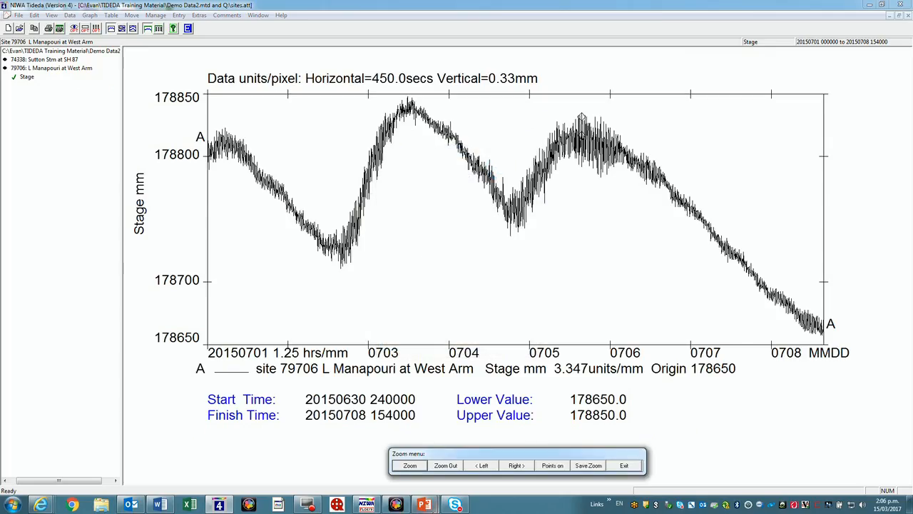
click(408, 464)
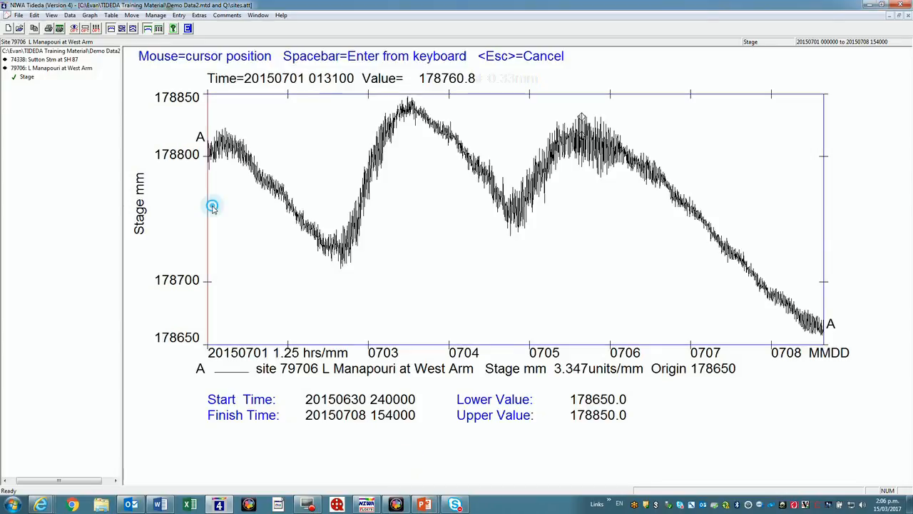
click(560, 160)
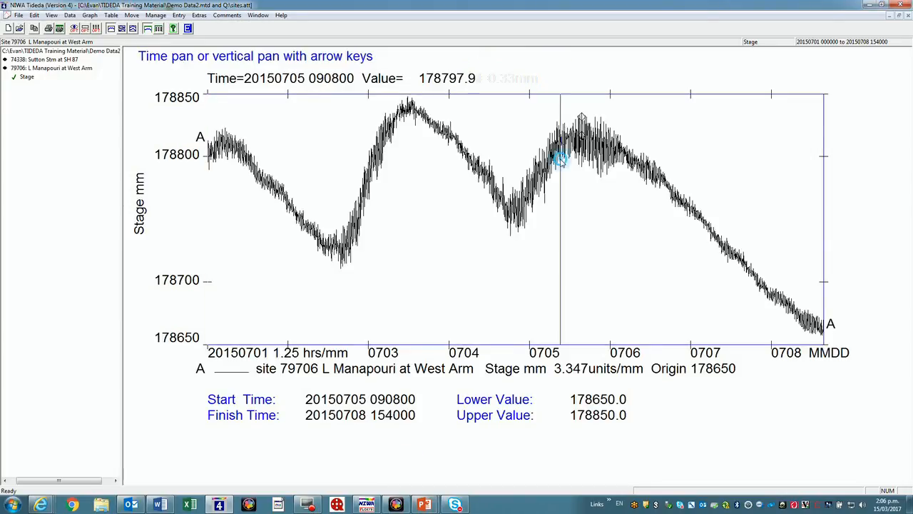
click(822, 174)
click(615, 167)
click(597, 341)
click(594, 217)
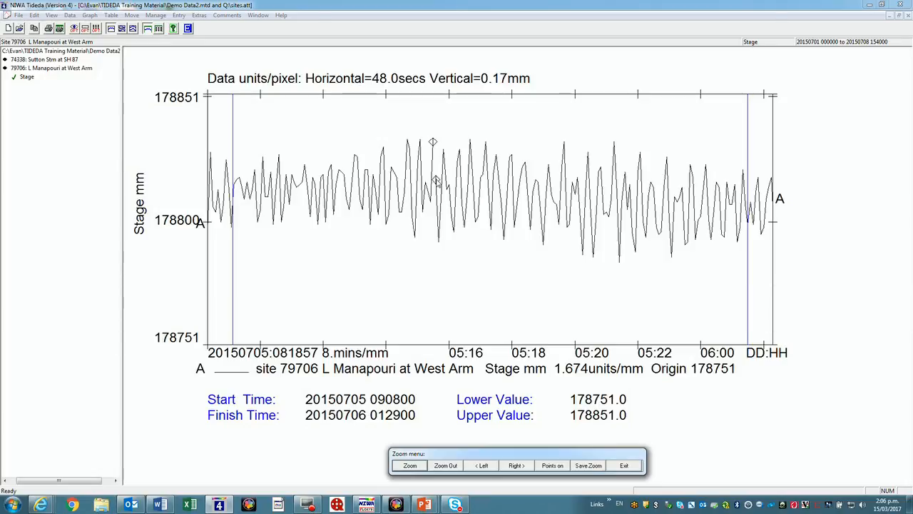
click(622, 466)
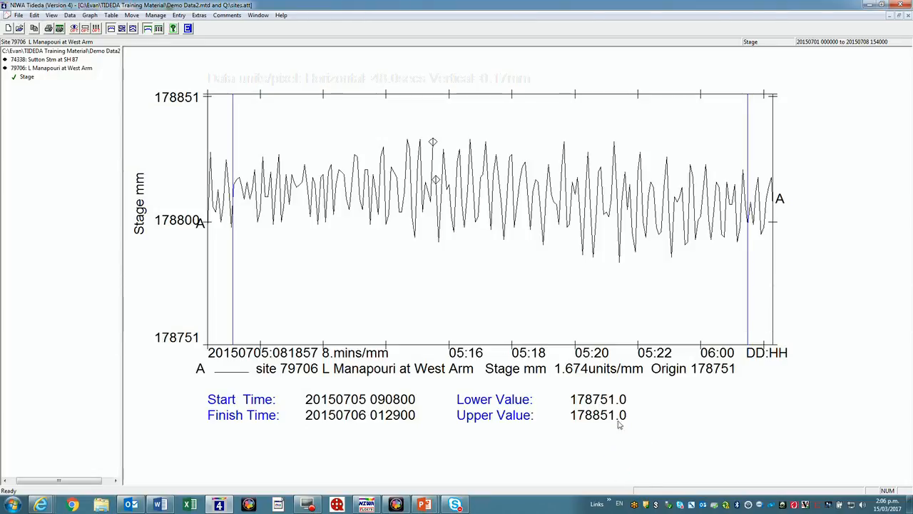
click(156, 15)
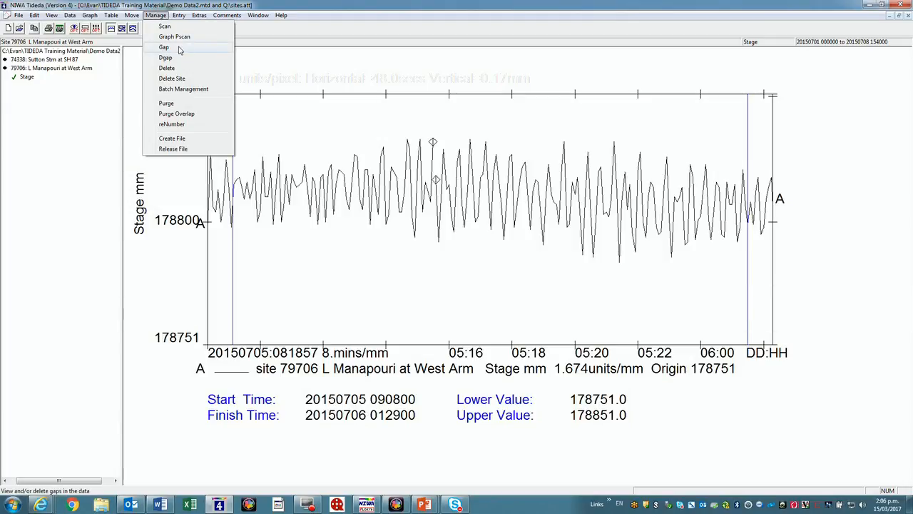
click(164, 47)
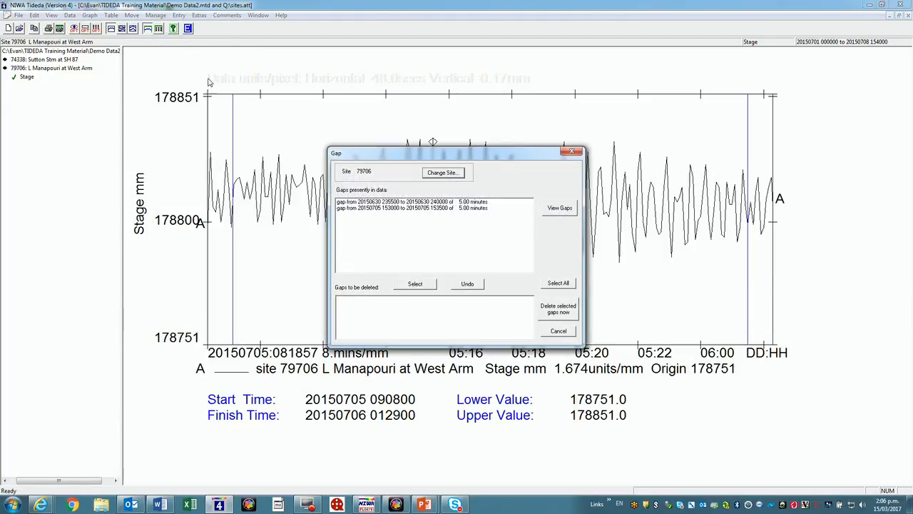
click(389, 209)
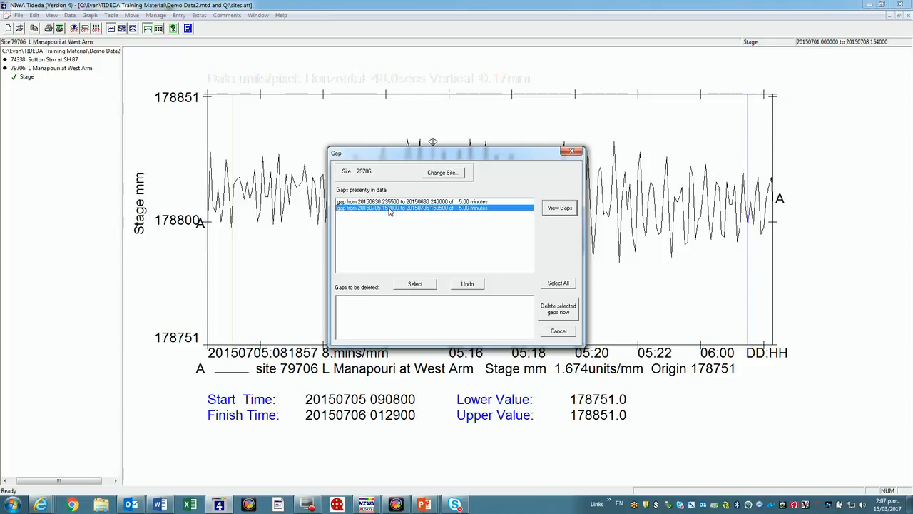
click(414, 284)
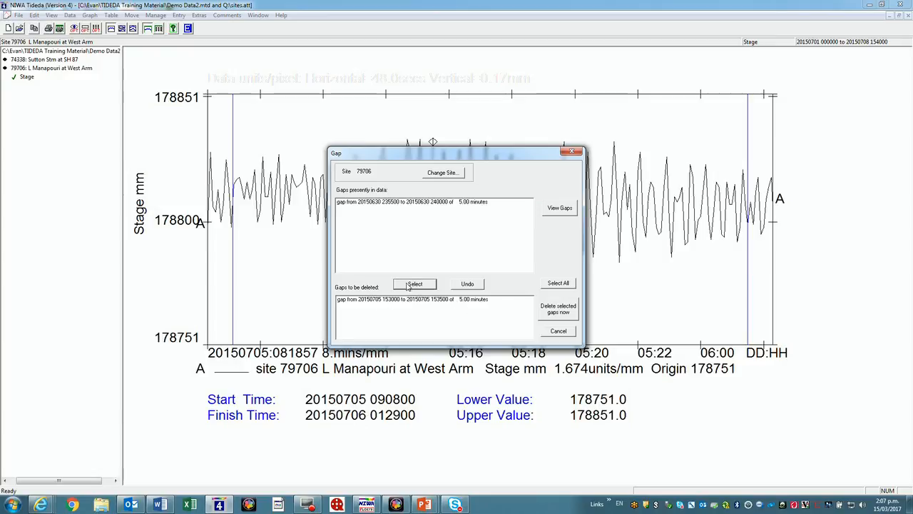
click(562, 313)
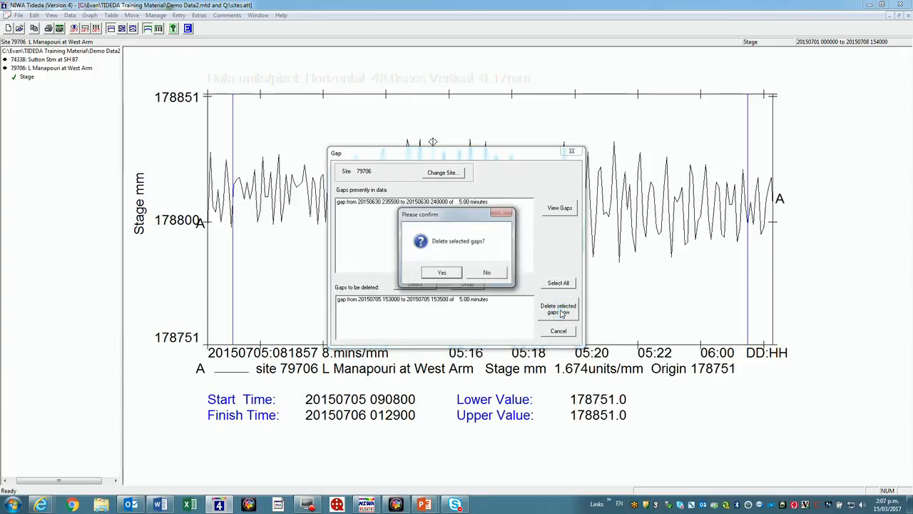
click(448, 274)
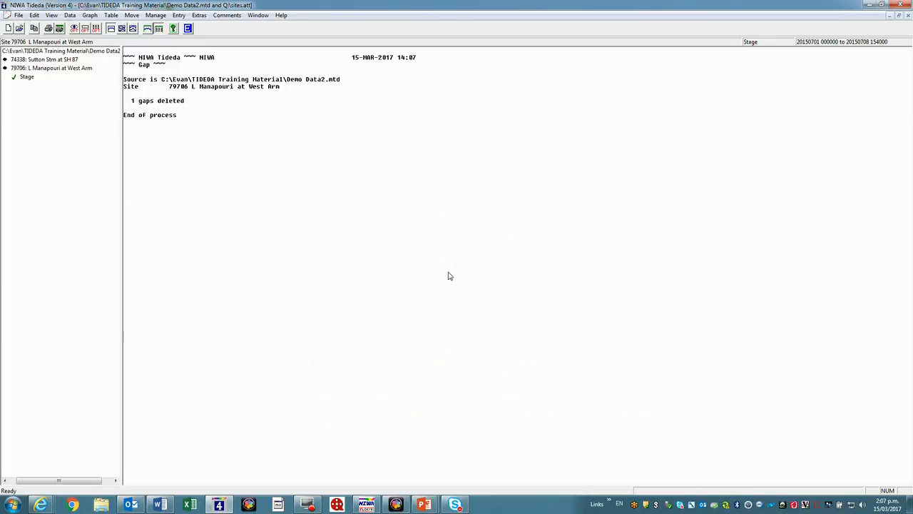
Plot the Stage series of site 79706 again after the gap deletion and open it in Graph and Zoom
click(21, 69)
click(28, 79)
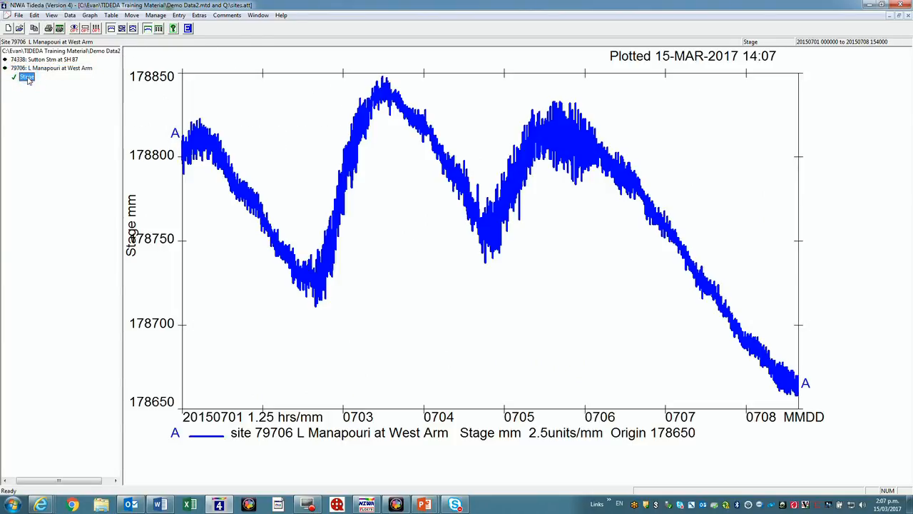
click(89, 15)
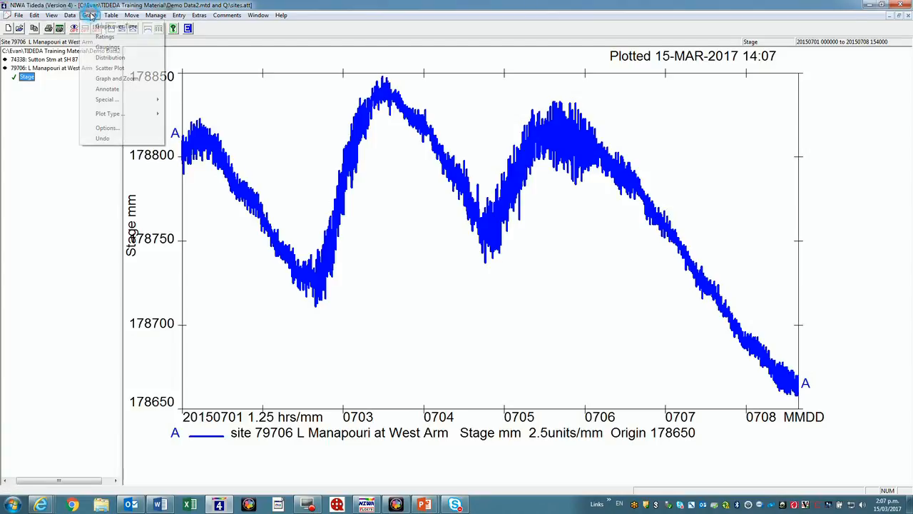
click(107, 78)
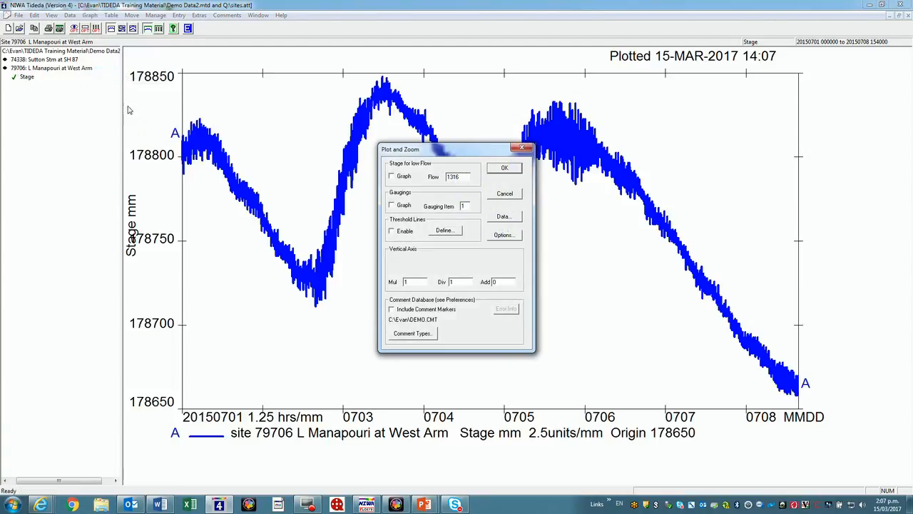
click(505, 168)
click(407, 463)
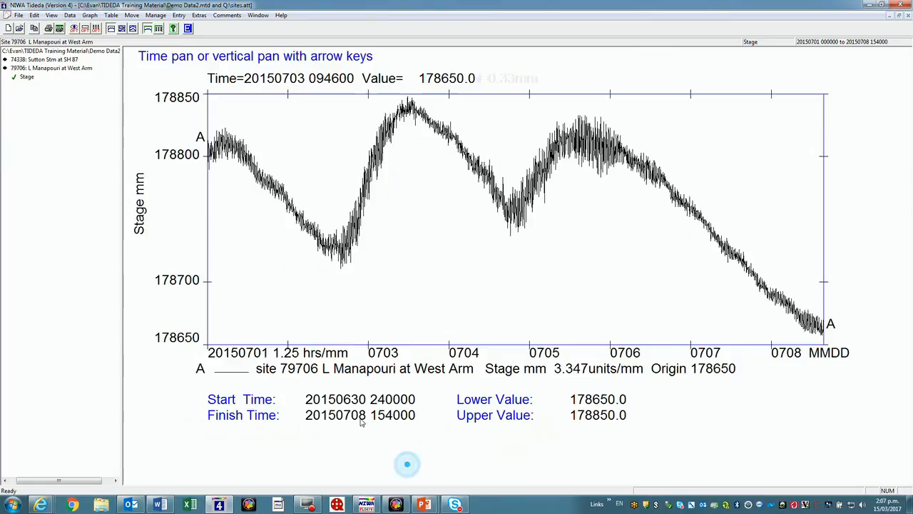
click(208, 241)
click(562, 168)
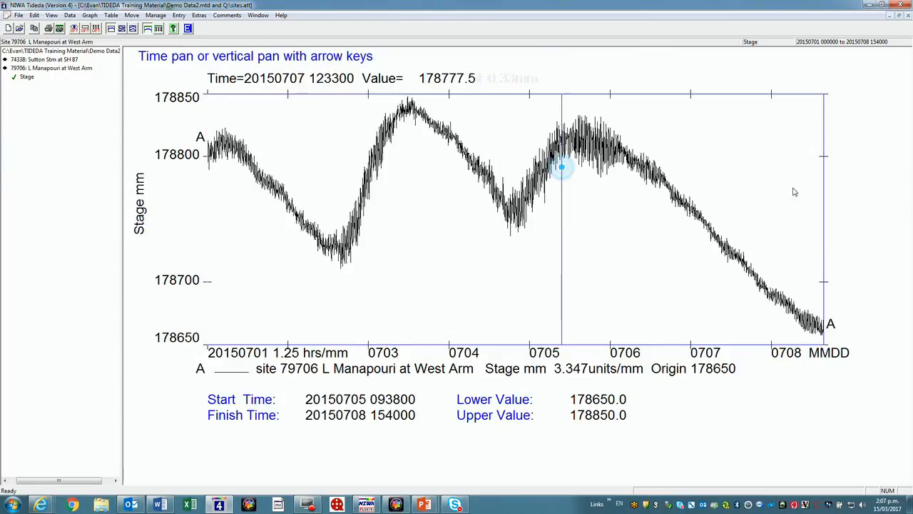
click(820, 193)
click(630, 180)
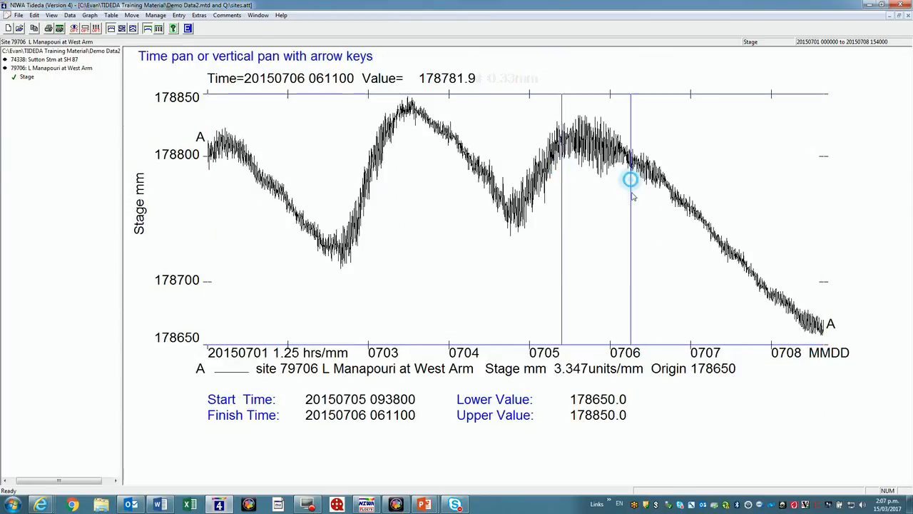
click(601, 341)
click(596, 198)
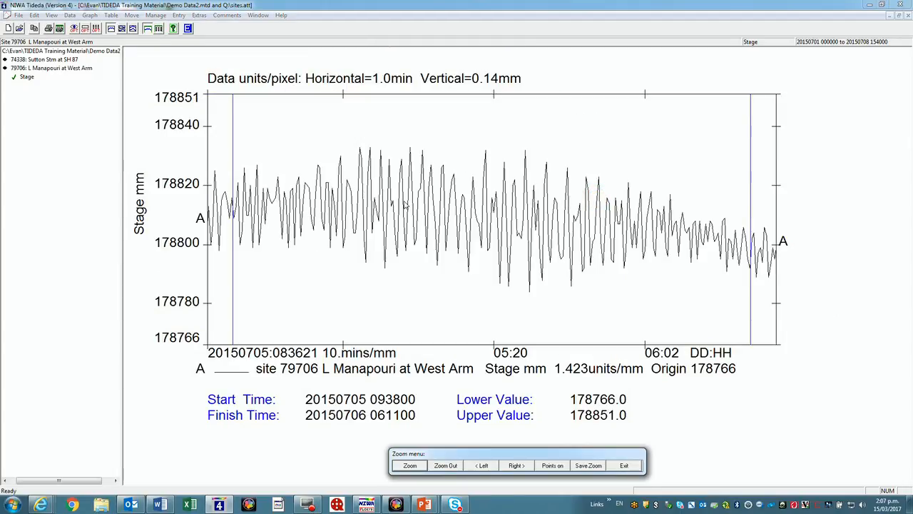
click(620, 467)
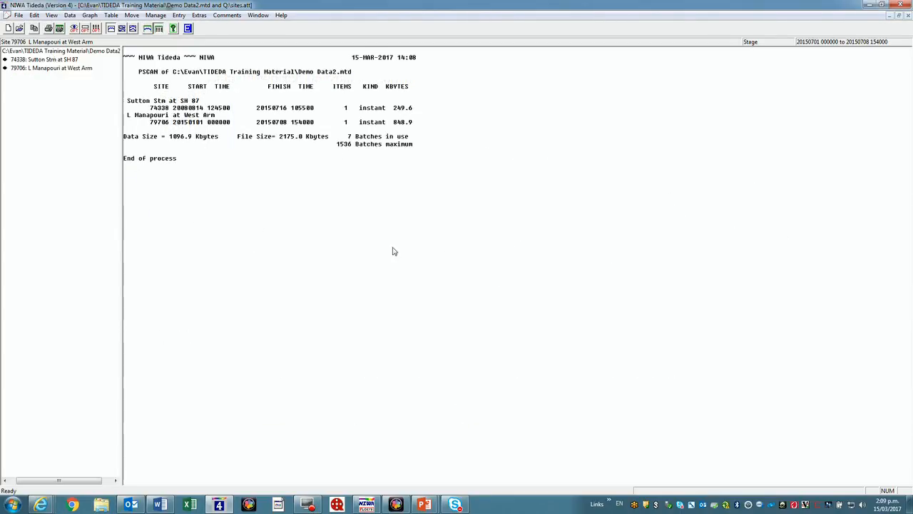
Plot the Stage series of site 79706 and open it in Graph and Edit with the preset destination and comment settings
click(21, 67)
click(25, 77)
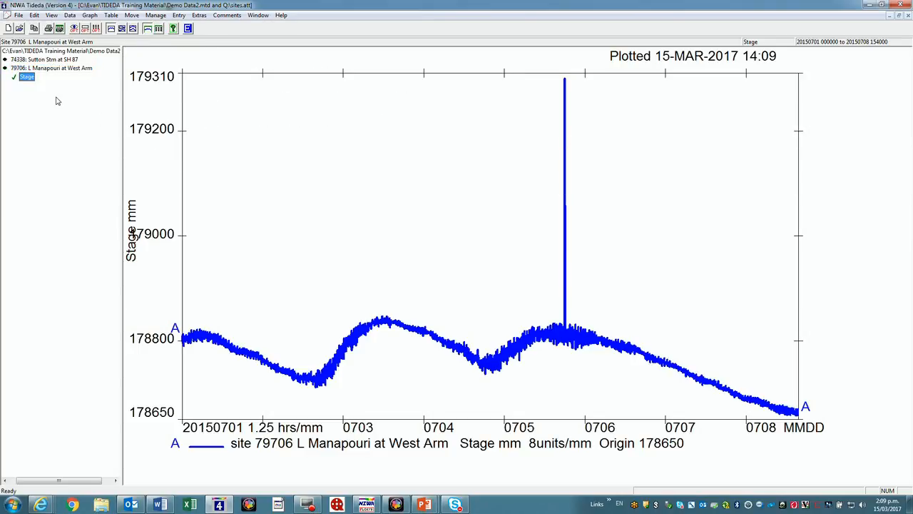
click(90, 16)
mouse_move(105, 100)
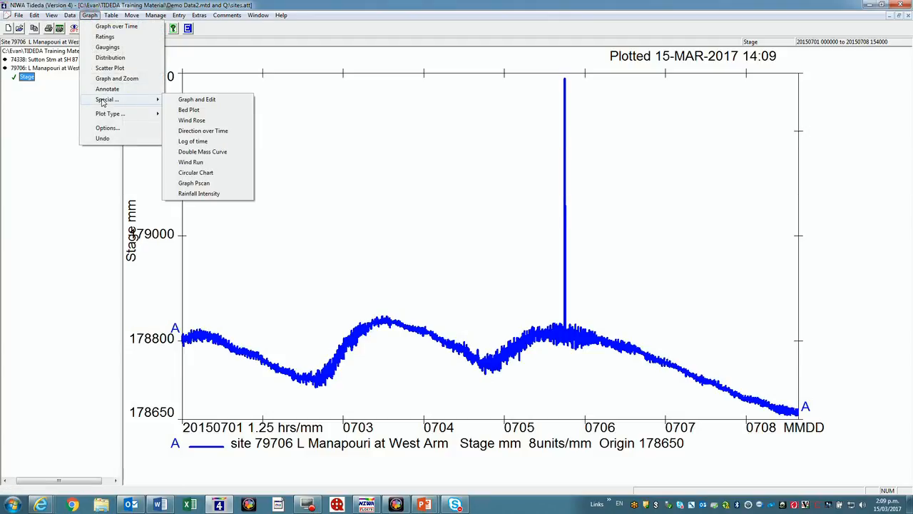
click(194, 100)
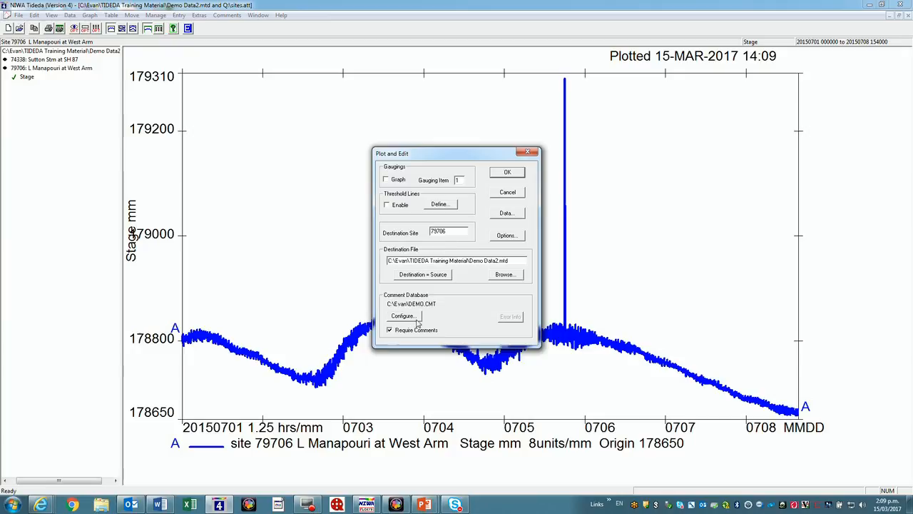
click(506, 173)
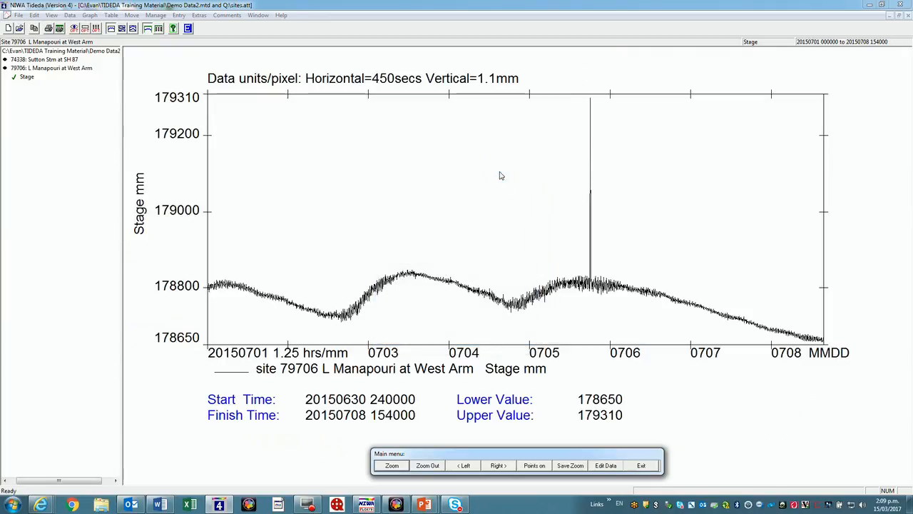
click(394, 465)
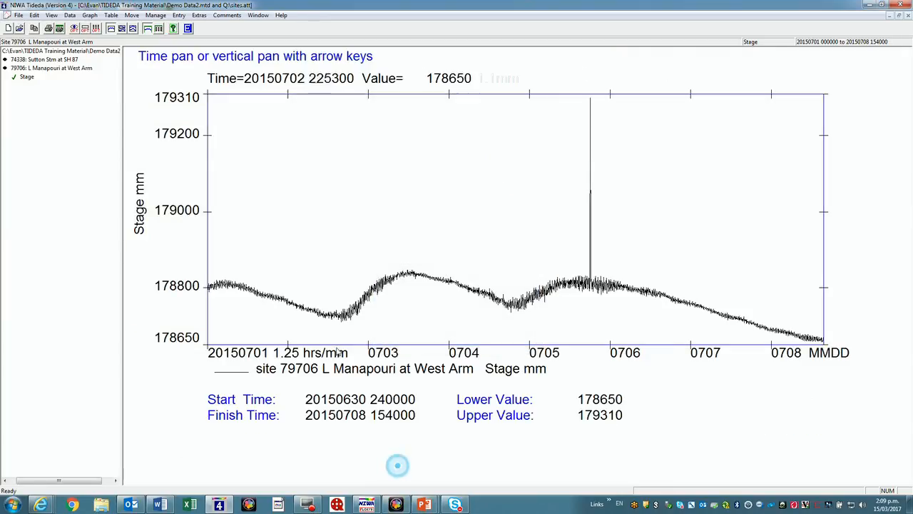
click(209, 220)
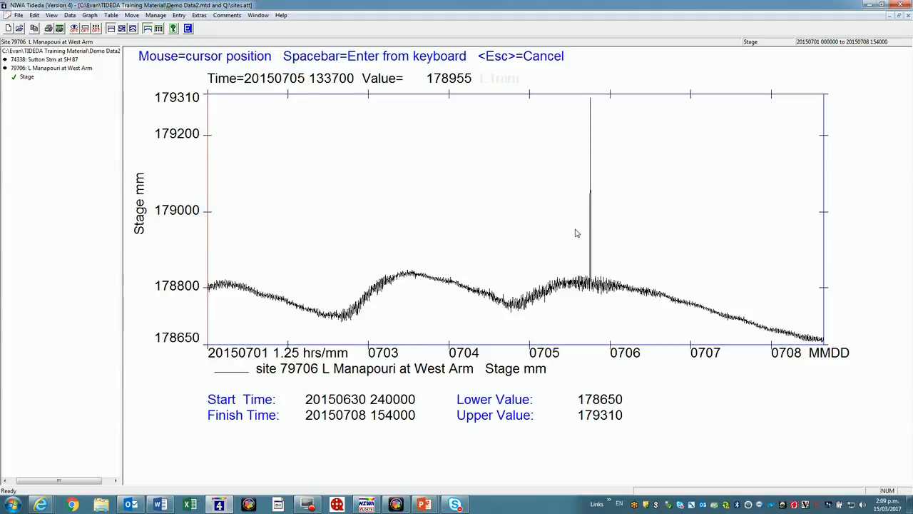
click(575, 231)
click(820, 232)
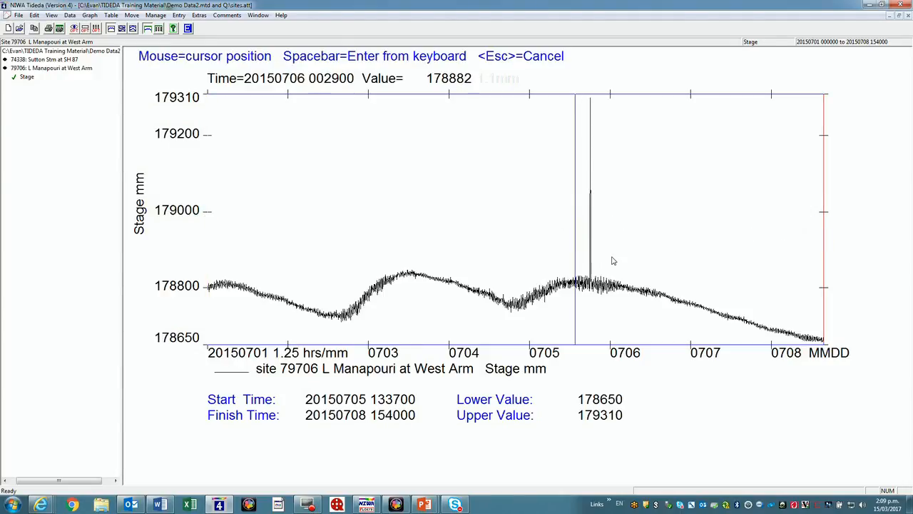
click(609, 257)
right_click(610, 257)
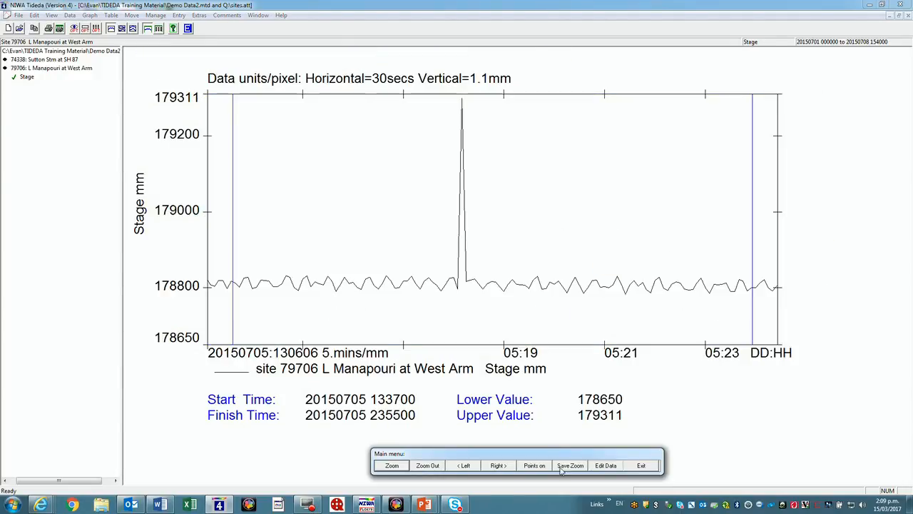
click(535, 465)
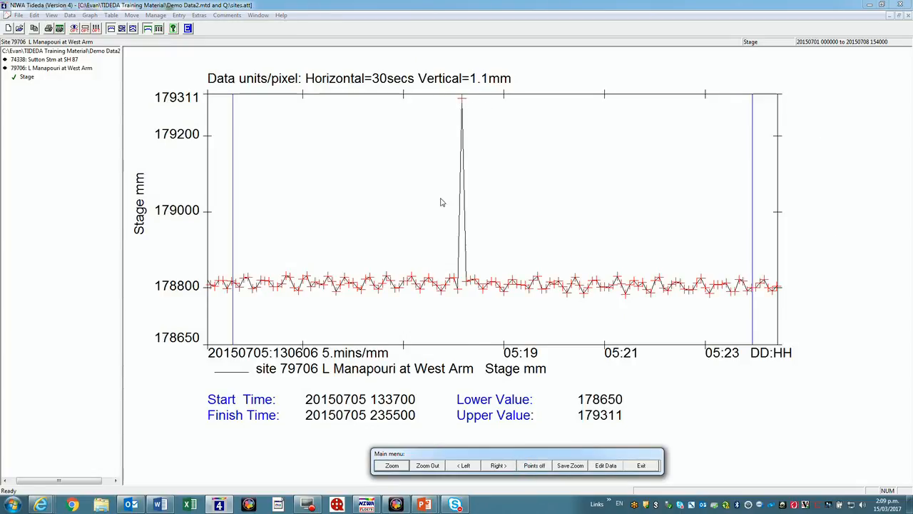
drag(498, 460, 490, 449)
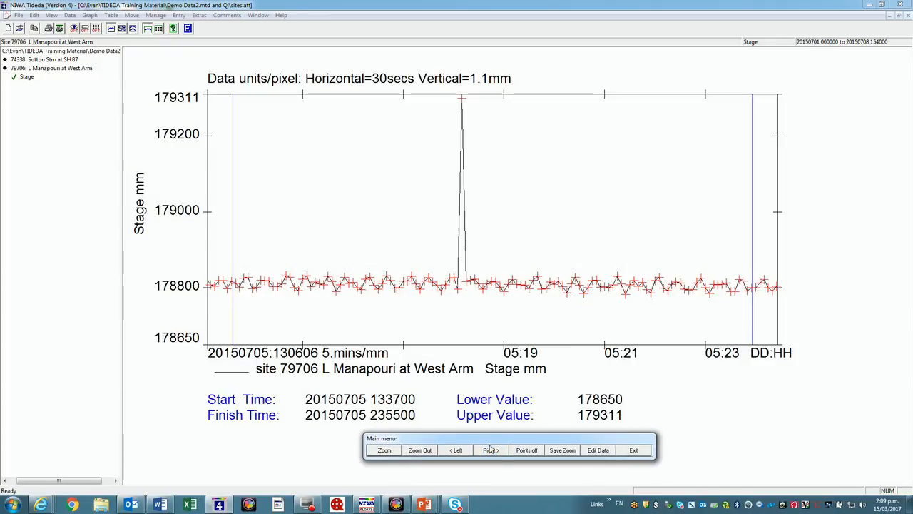
click(596, 451)
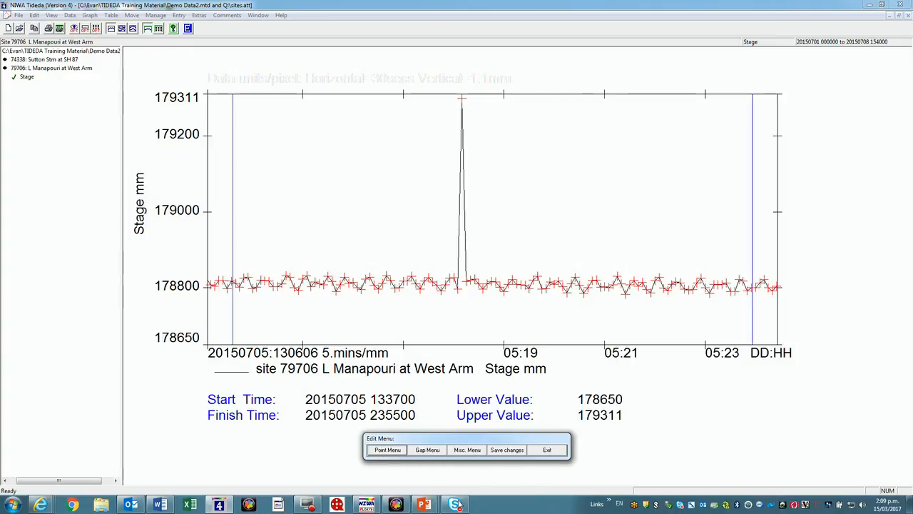
click(386, 451)
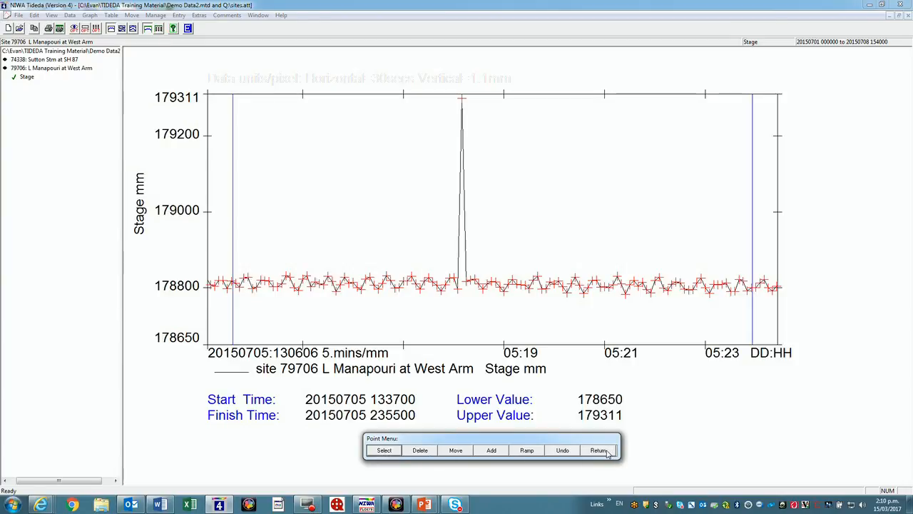
click(384, 451)
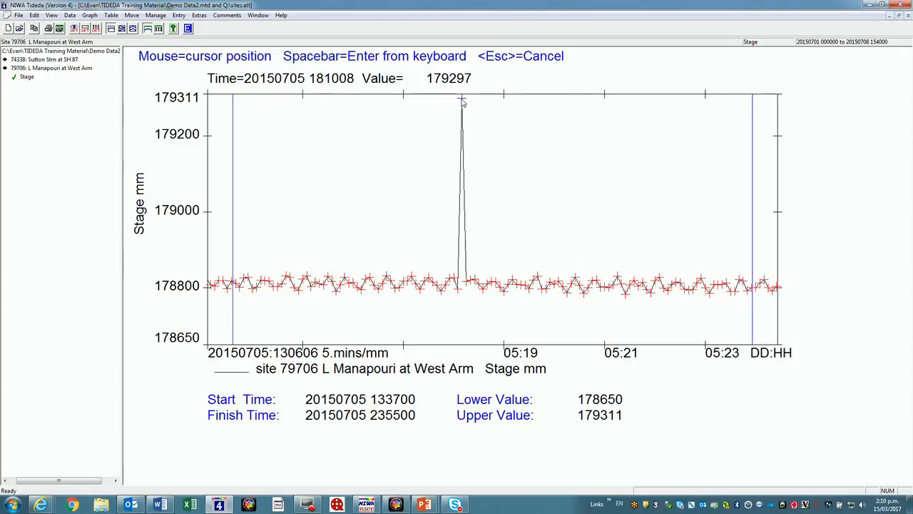
click(473, 110)
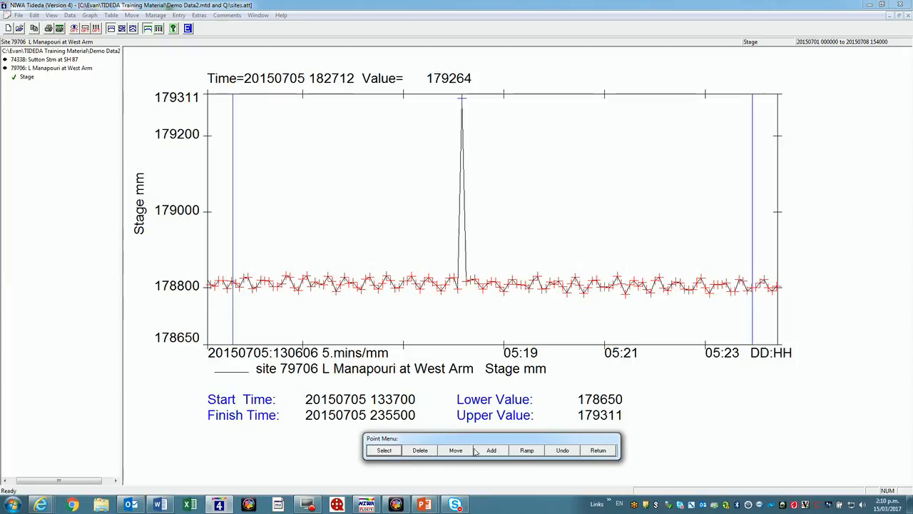
click(420, 450)
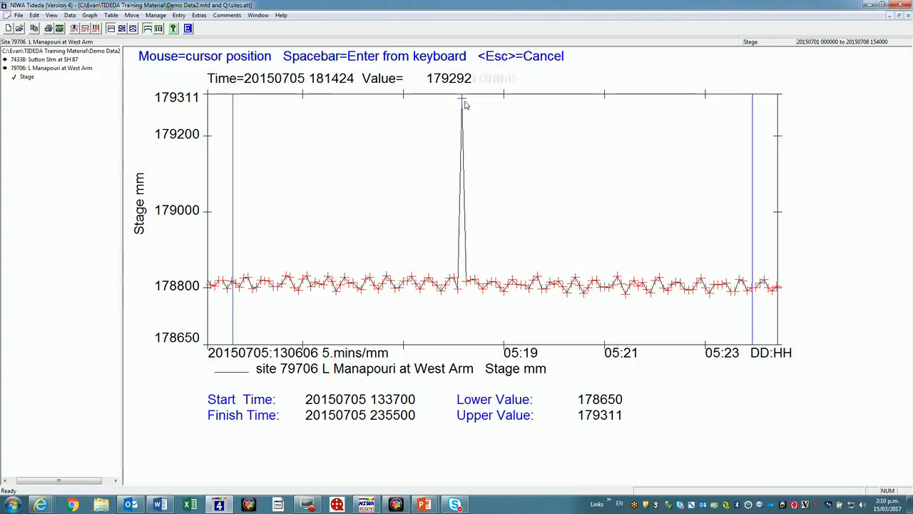
click(462, 103)
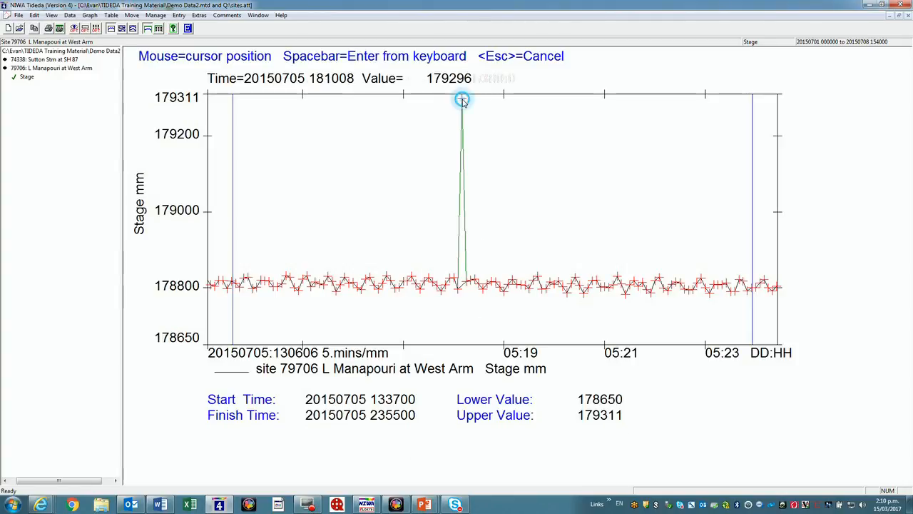
key(Escape)
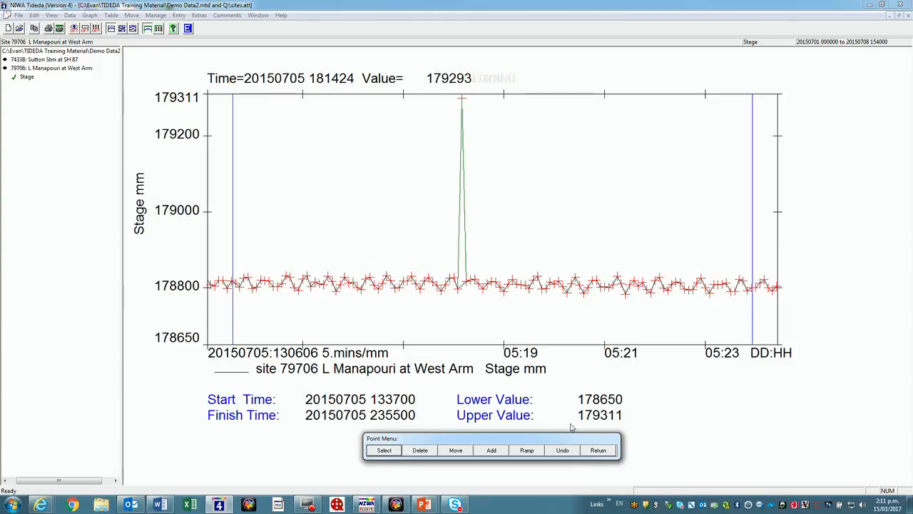
click(597, 449)
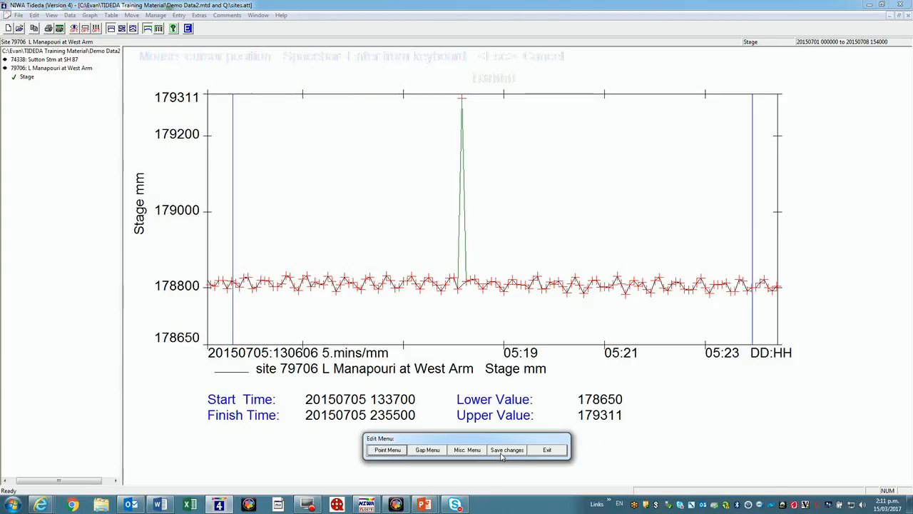
Save the point deletion to site 79706, filing an edit comment with the editor's full name and a remark about the spike
click(500, 451)
click(389, 183)
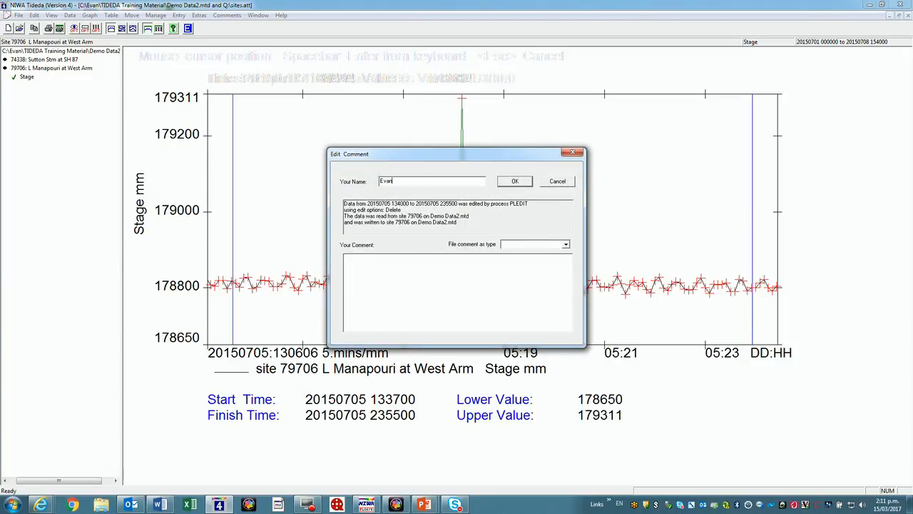
text(Evan Baddock)
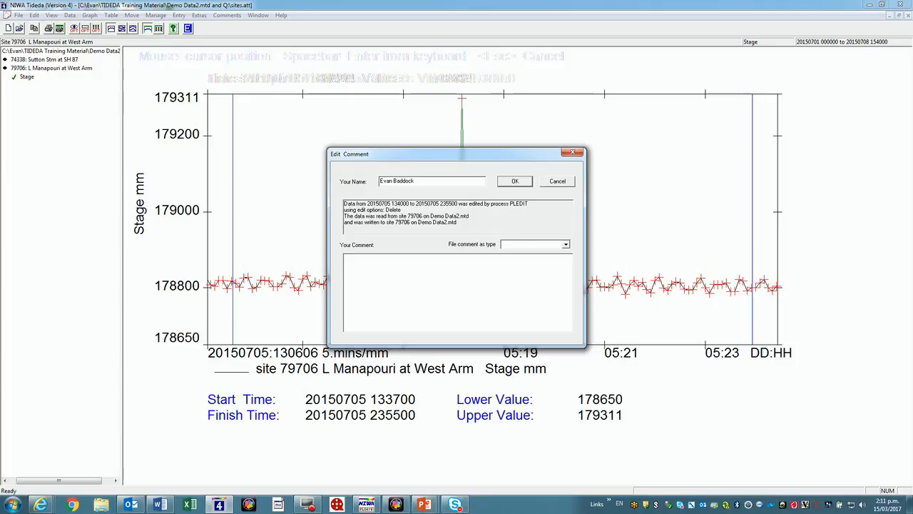
click(365, 265)
text(Spike re)
click(516, 181)
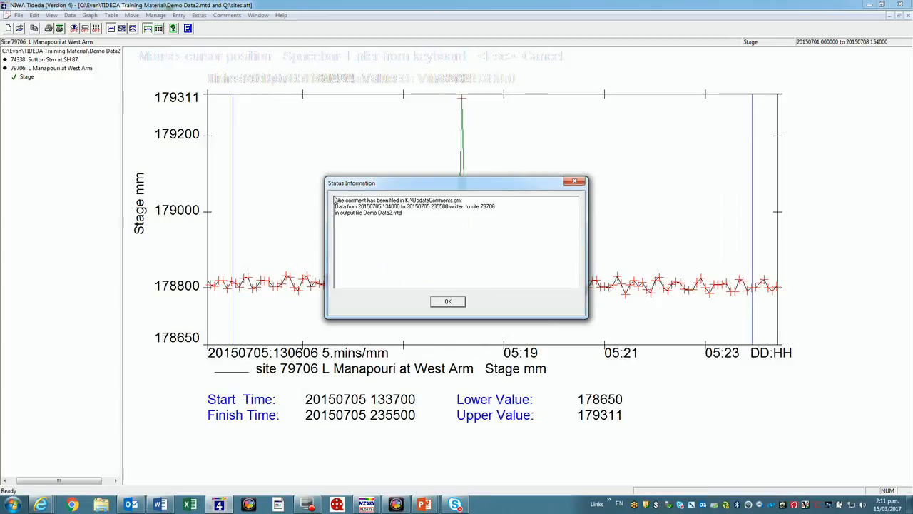
click(448, 302)
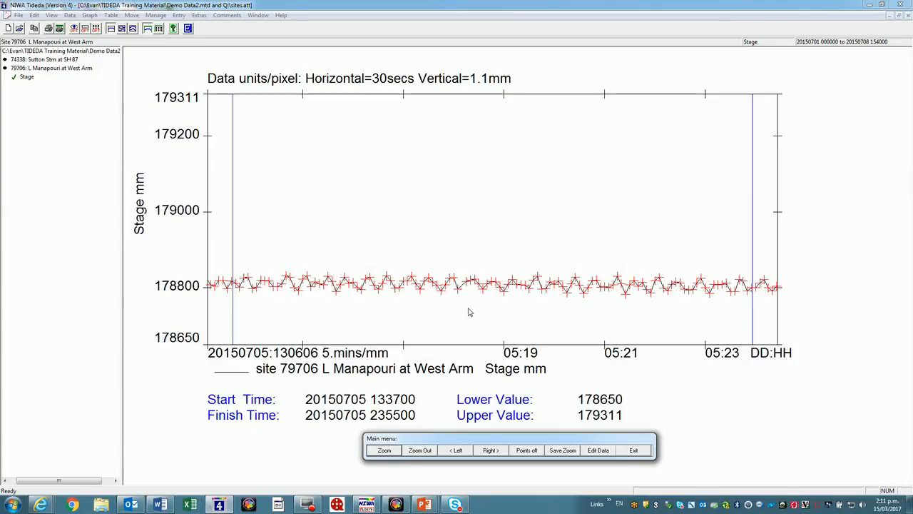
Leave the edit graph, replot the Stage series of site 79706 to check the trace and return to the Demo Data2.mtd scan
click(637, 452)
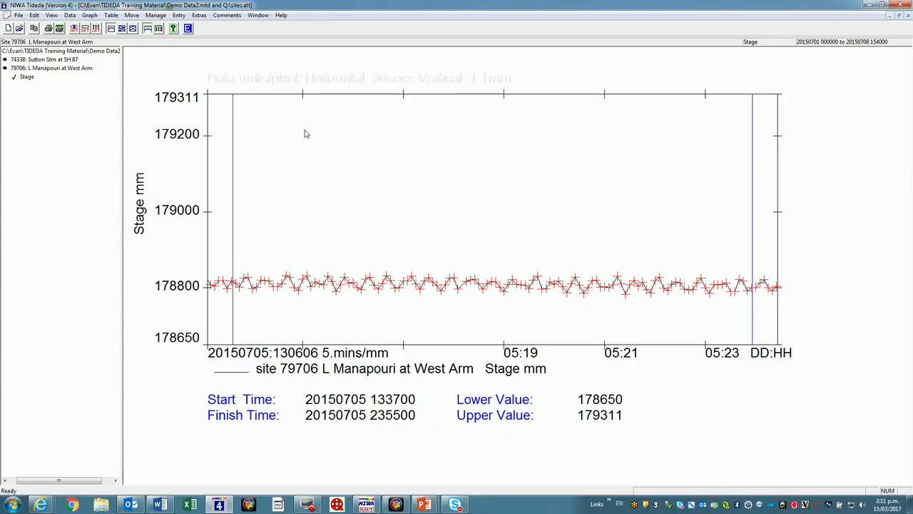
click(26, 69)
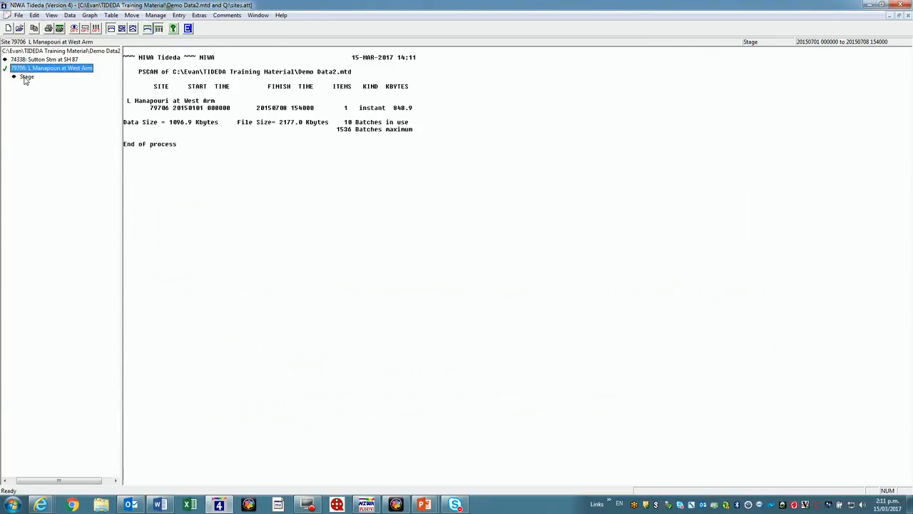
click(26, 77)
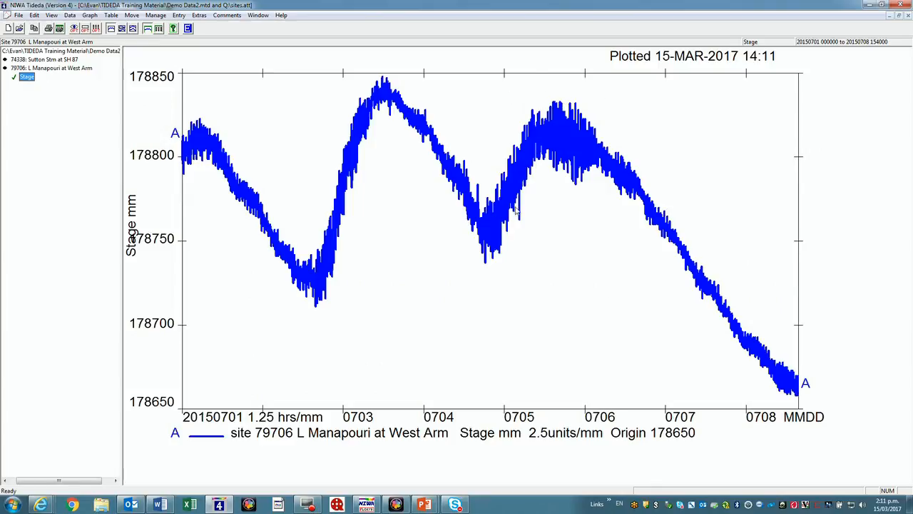
click(27, 52)
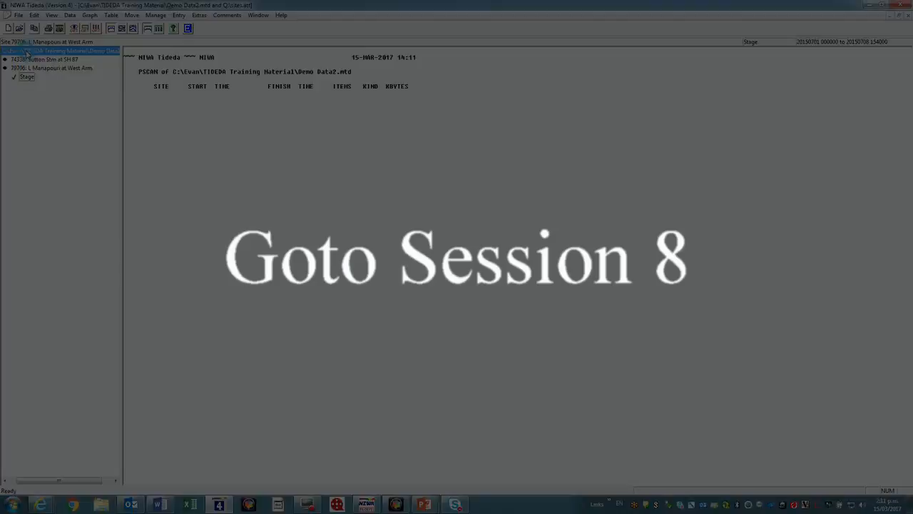